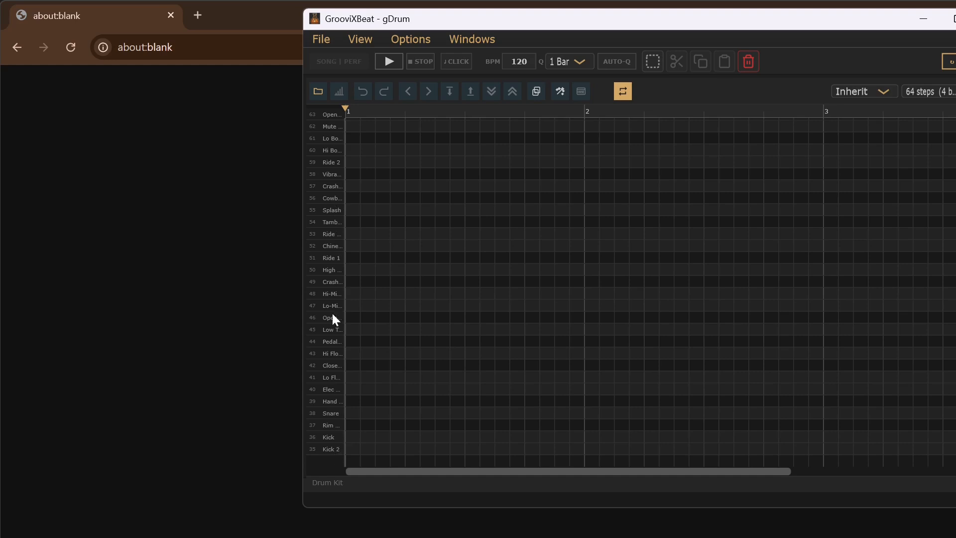
# Open the sample loading dialog for the Kick 2 drum row and cancel it.
pyautogui.doubleClick(331, 450)
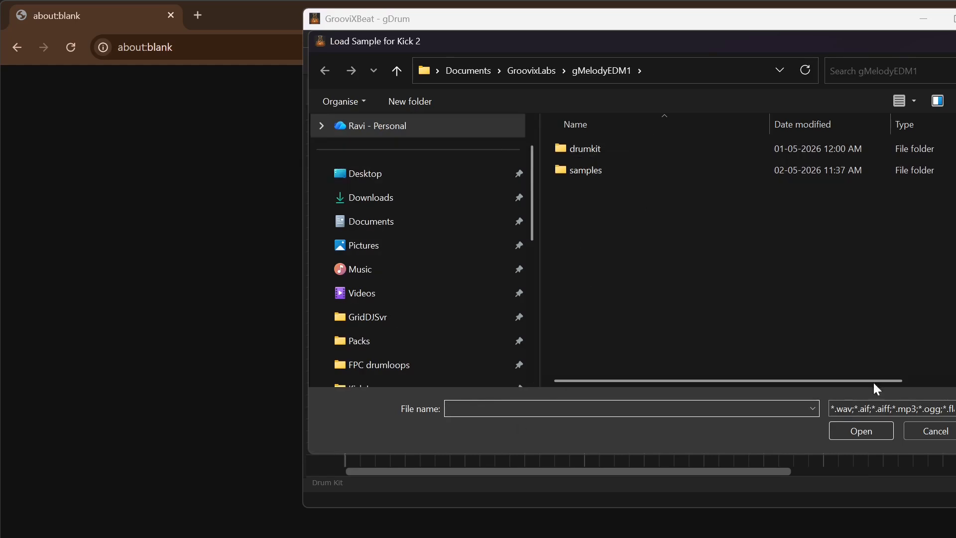
pyautogui.click(935, 431)
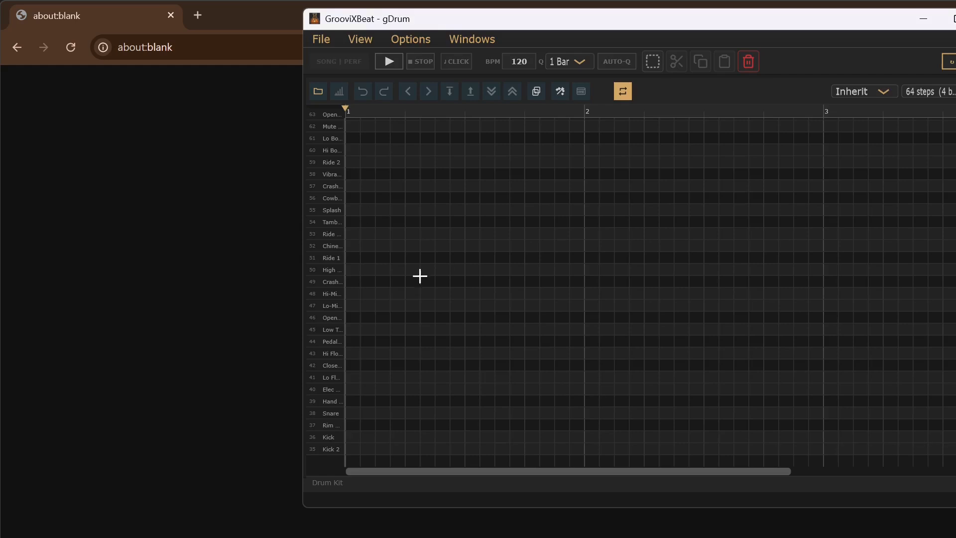
# Check the samples folder path in the application settings and leave the settings without saving.
pyautogui.click(356, 39)
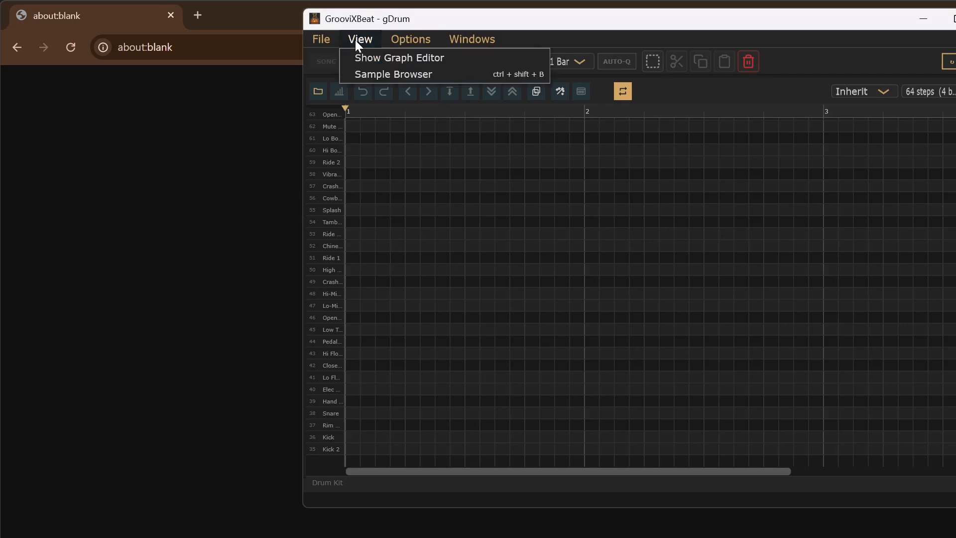
pyautogui.click(384, 73)
pyautogui.click(411, 42)
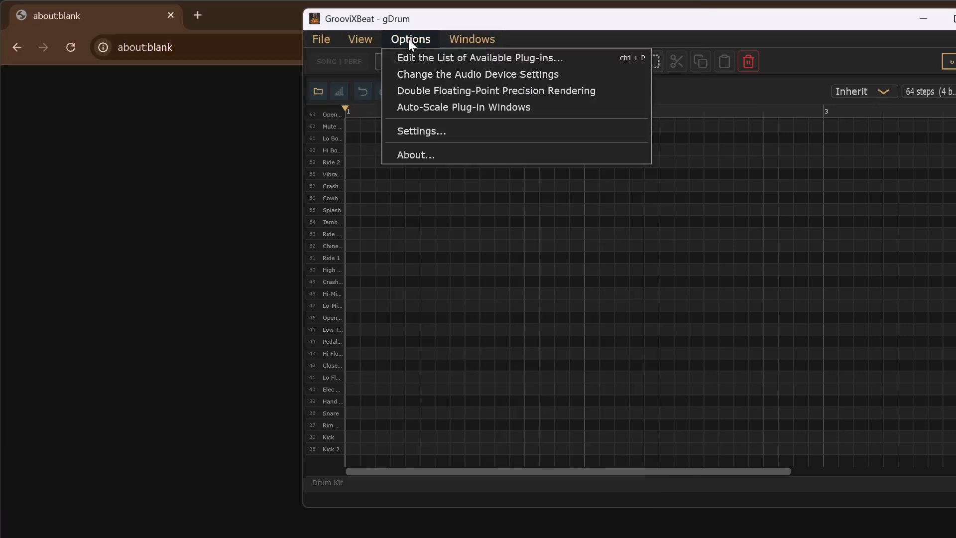
pyautogui.click(425, 132)
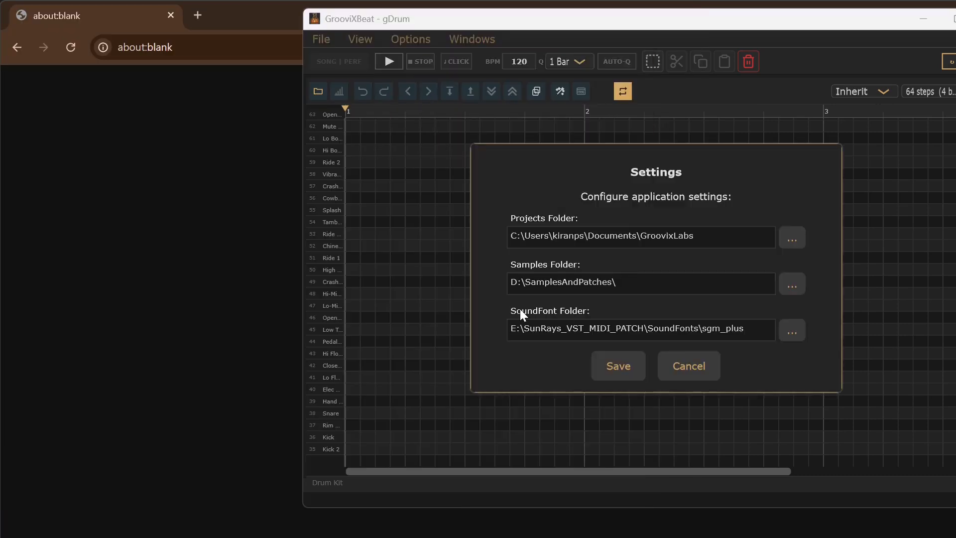
pyautogui.moveTo(618, 282); pyautogui.dragTo(510, 282)
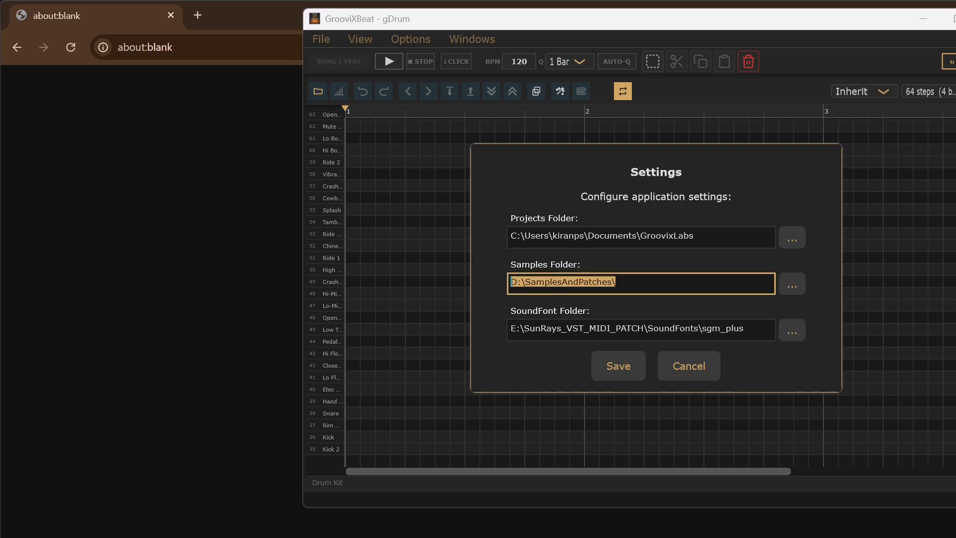
pyautogui.press('Escape')
# Open the Sample Browser, move it aside and bring the drum editor window to the front.
pyautogui.click(363, 42)
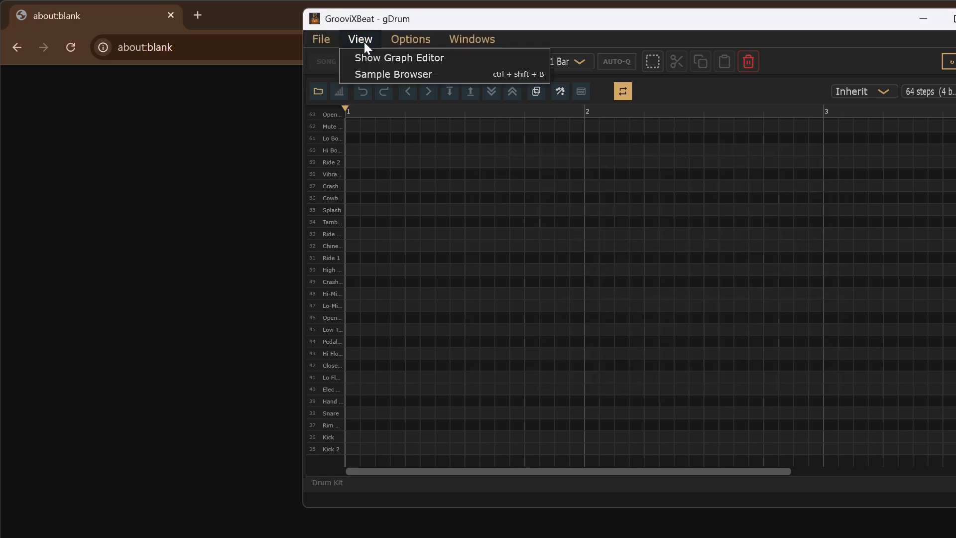
pyautogui.click(377, 72)
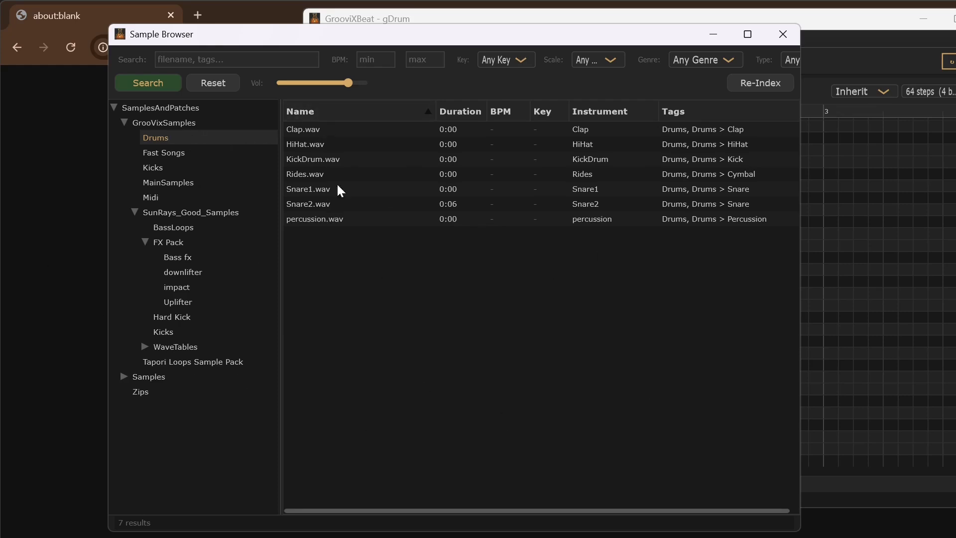
pyautogui.moveTo(424, 35); pyautogui.dragTo(321, 23)
pyautogui.click(791, 25)
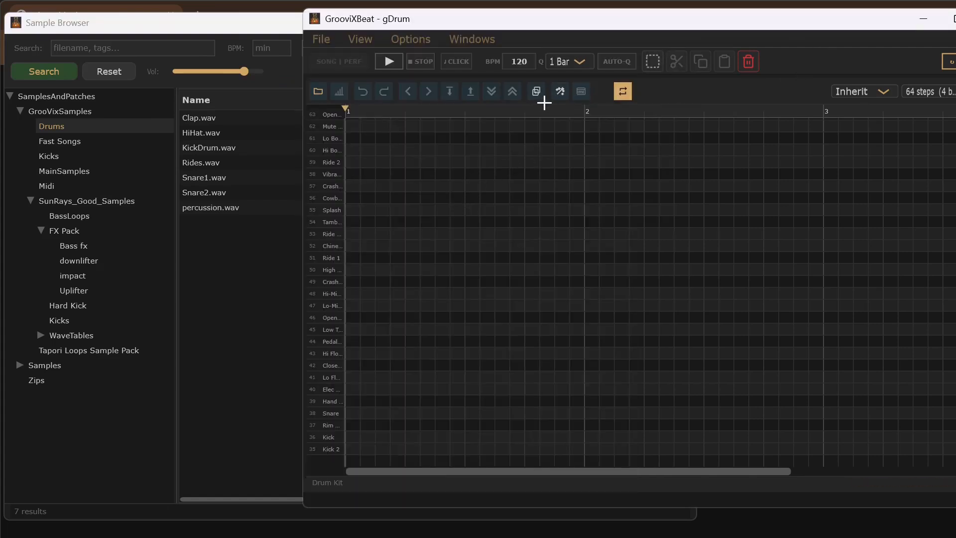
# Insert the Rock 1 Standard drum pattern from the Note Generator into the clip and set the clip length to 16 steps.
pyautogui.click(560, 94)
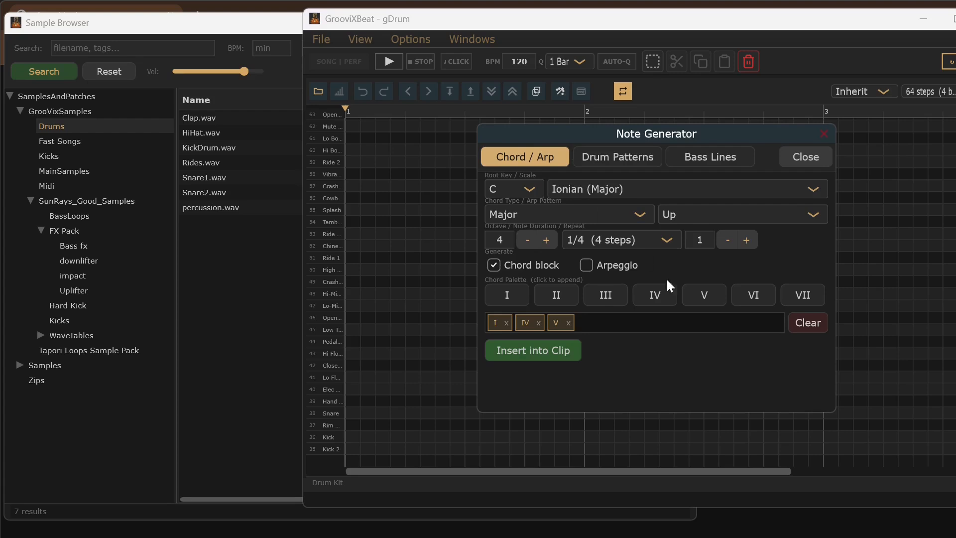
pyautogui.click(616, 156)
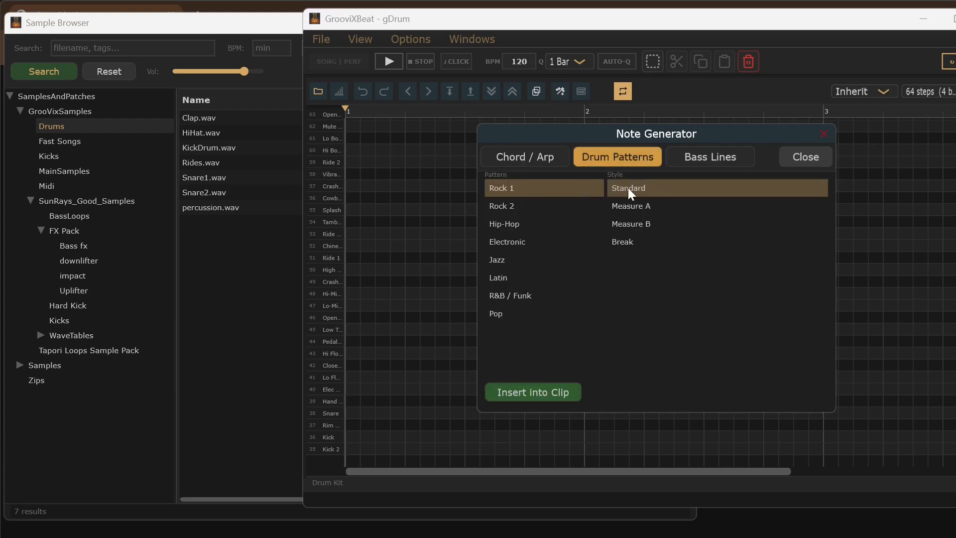
pyautogui.click(571, 392)
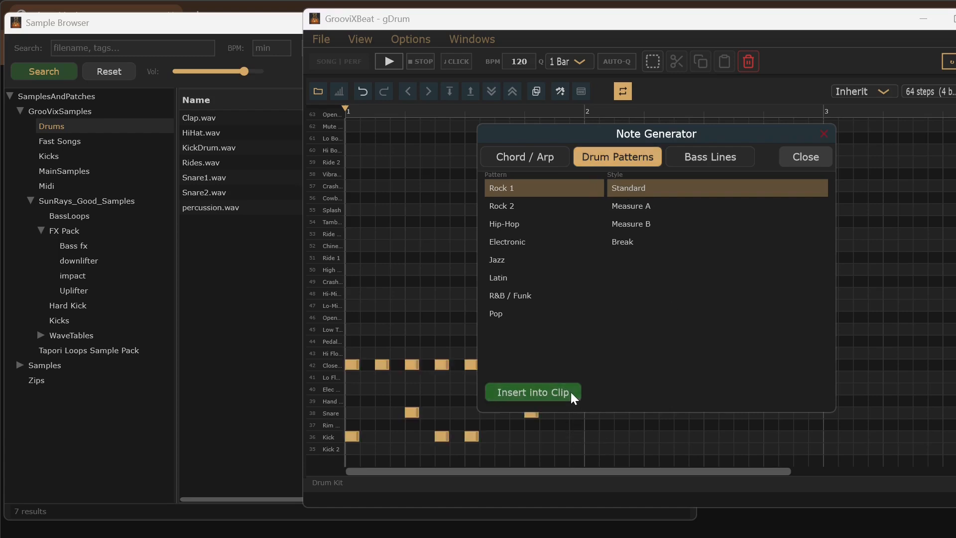
pyautogui.click(822, 134)
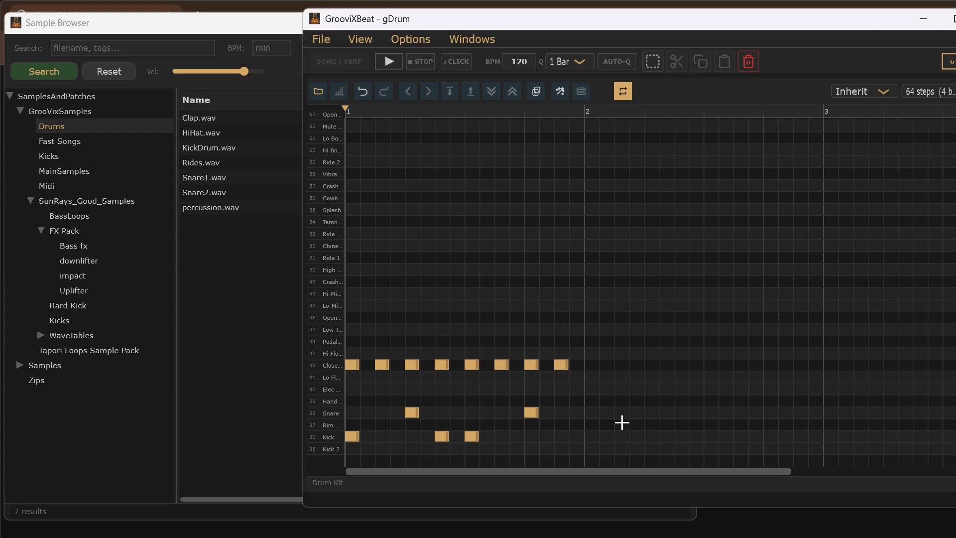
pyautogui.click(926, 91)
pyautogui.click(929, 66)
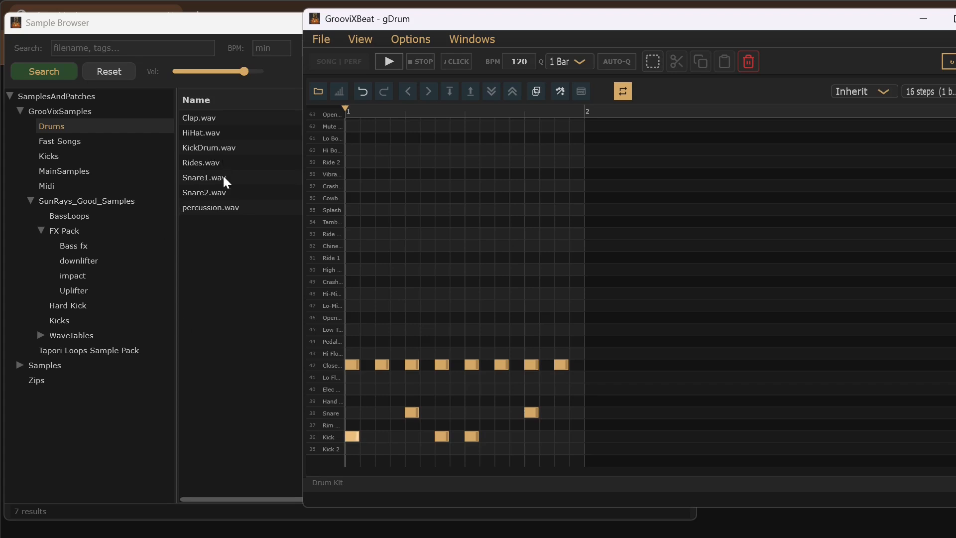
# Assign KickDrum.wav to the Kick row and arrange the Sample Browser and the drum editor side by side.
pyautogui.moveTo(216, 147); pyautogui.dragTo(330, 435)
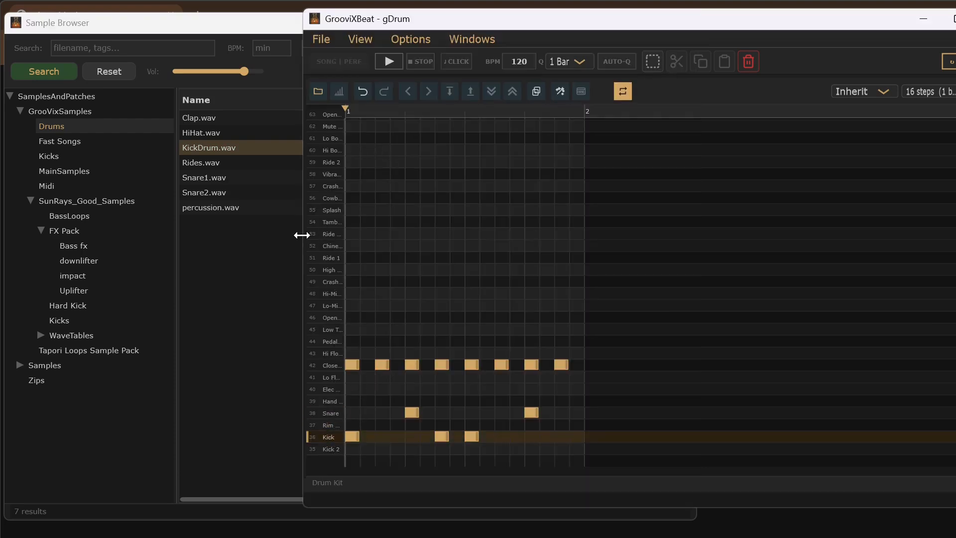
pyautogui.click(619, 516)
pyautogui.moveTo(697, 496); pyautogui.dragTo(409, 459)
pyautogui.moveTo(608, 24); pyautogui.dragTo(820, 36)
# Assign KickDrum.wav to Kick, Snare2.wav to Snare and HiHat.wav to the closed hi-hat row 42, and audition the pattern.
pyautogui.moveTo(222, 148); pyautogui.dragTo(548, 450)
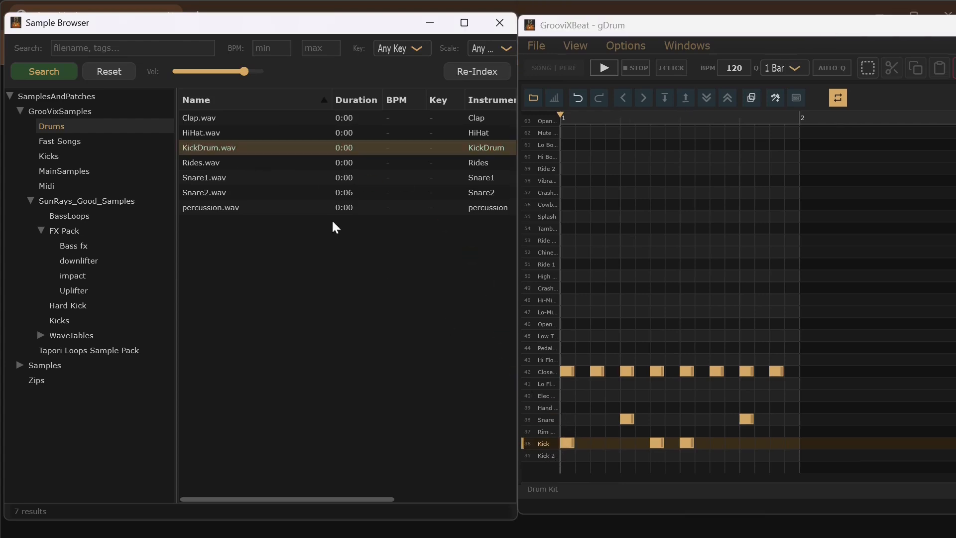
pyautogui.moveTo(214, 192); pyautogui.dragTo(544, 424)
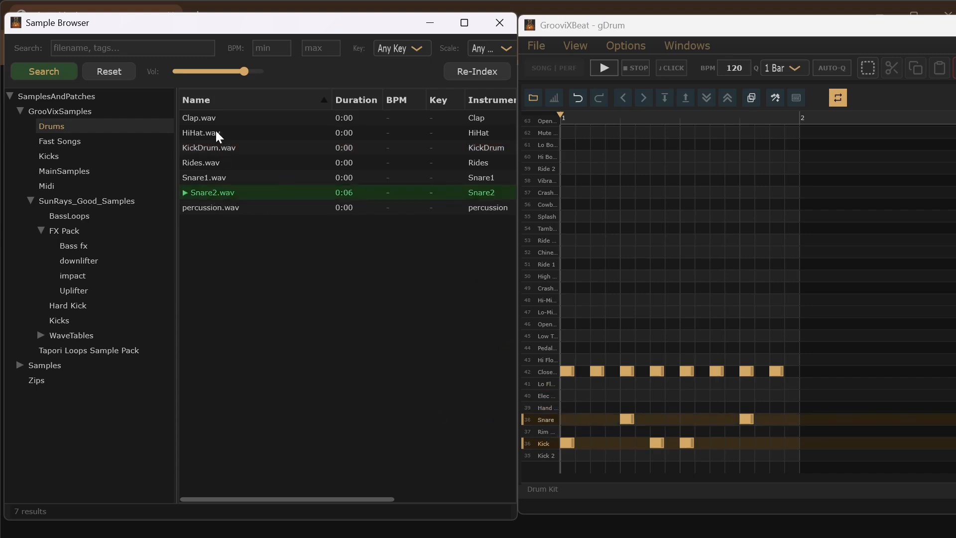
pyautogui.moveTo(216, 131); pyautogui.dragTo(550, 369)
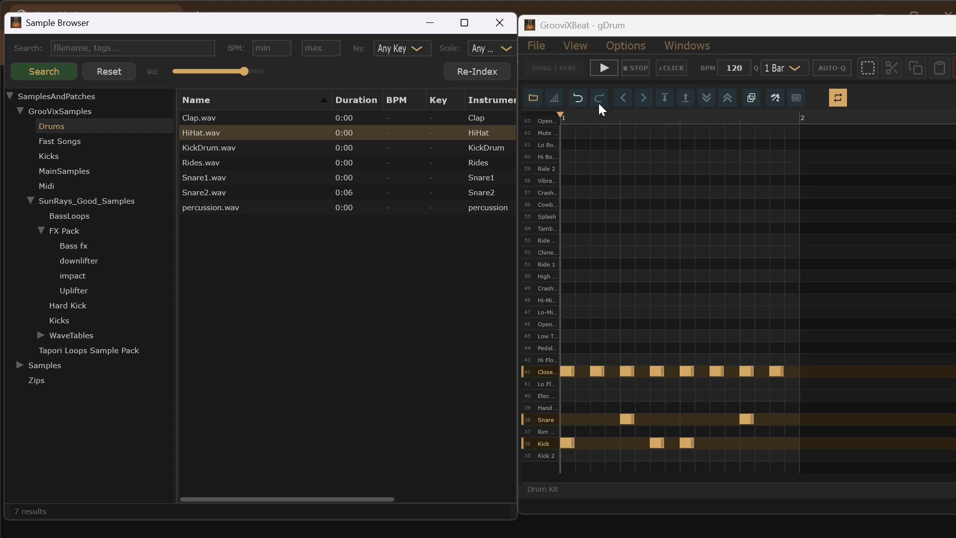
pyautogui.click(604, 69)
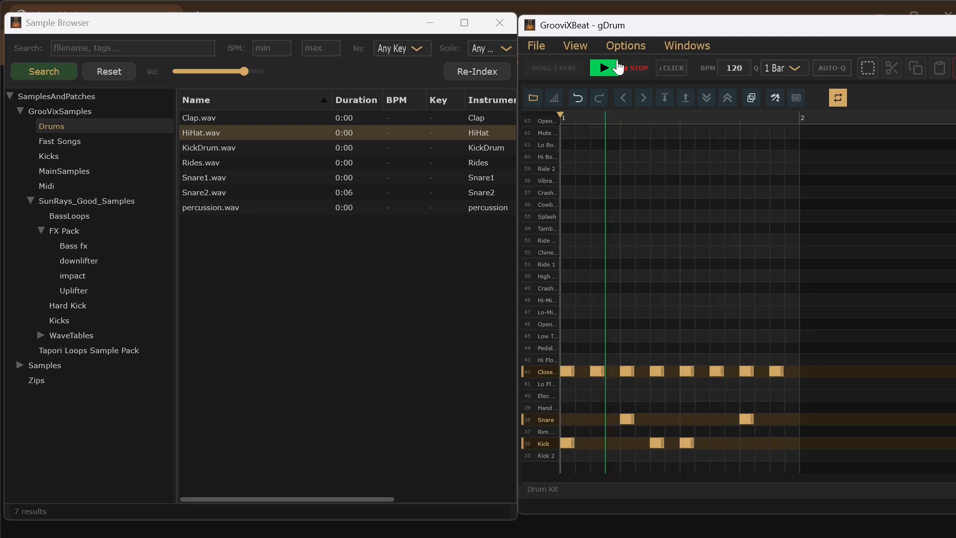
pyautogui.click(636, 68)
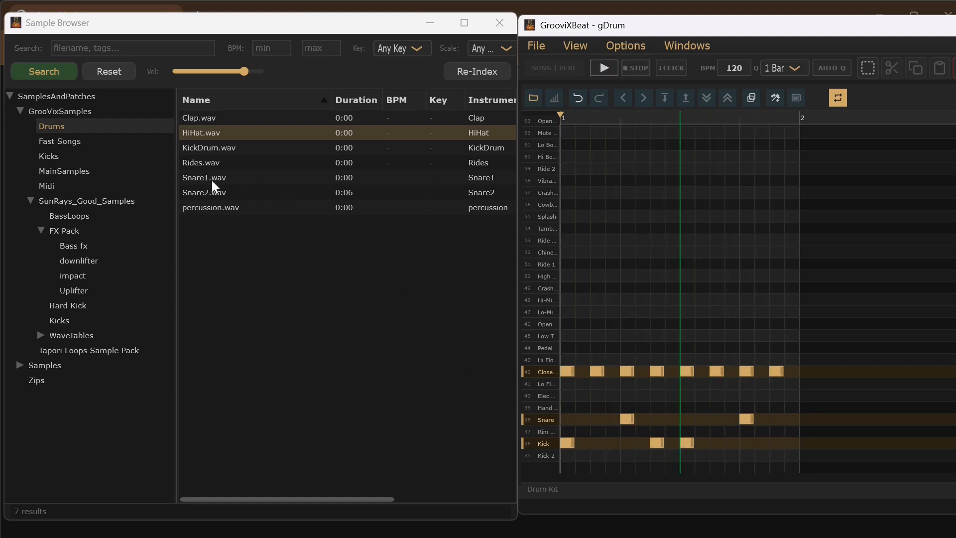
# Replace the Snare row's sample with Snare1.wav and play the pattern to audition it.
pyautogui.moveTo(211, 179); pyautogui.dragTo(540, 419)
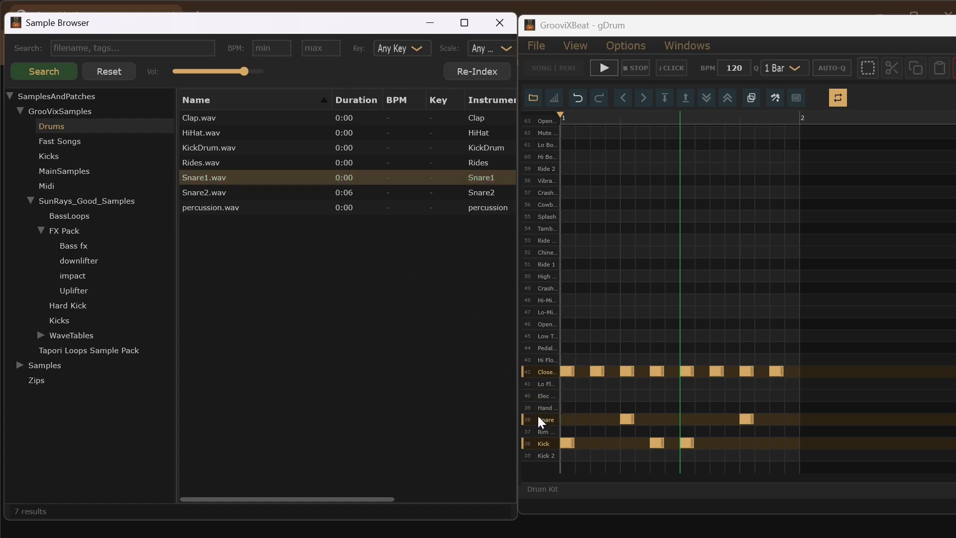
pyautogui.click(604, 68)
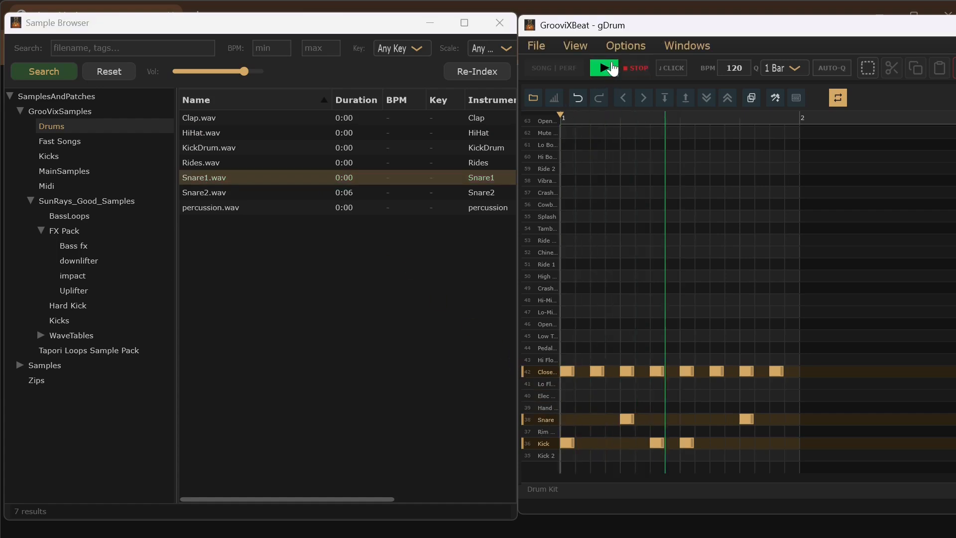
pyautogui.click(638, 69)
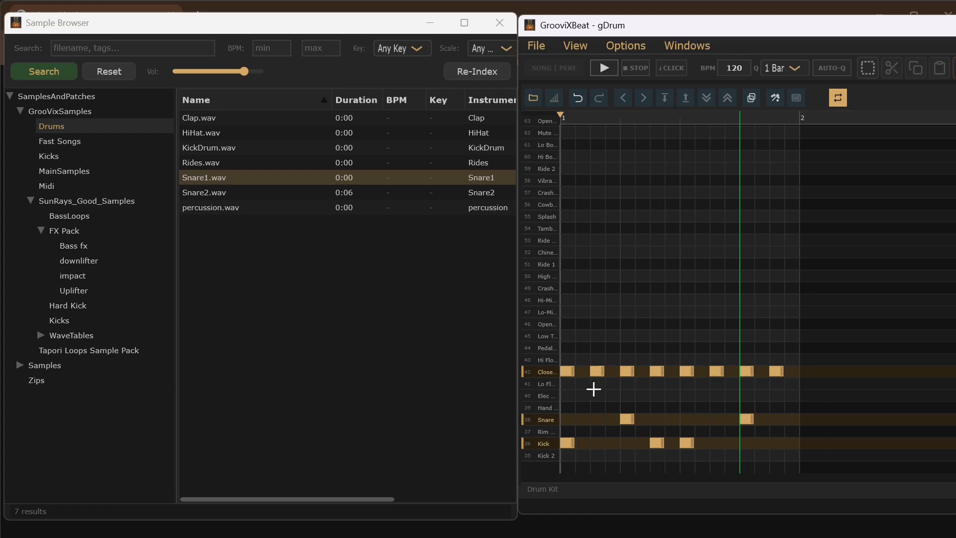
# Switch from the drum clip editor to the performance view of the tracks and scenes.
pyautogui.click(509, 324)
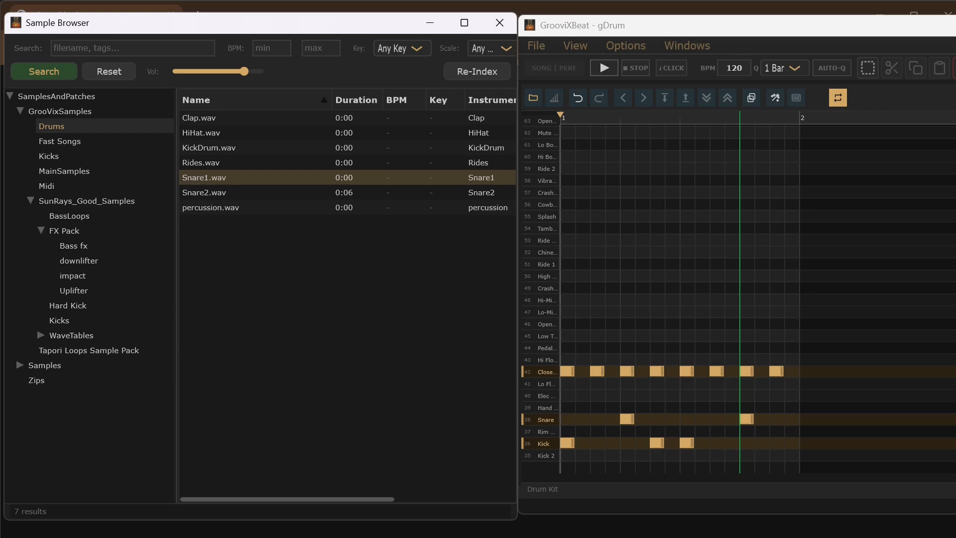
pyautogui.click(554, 68)
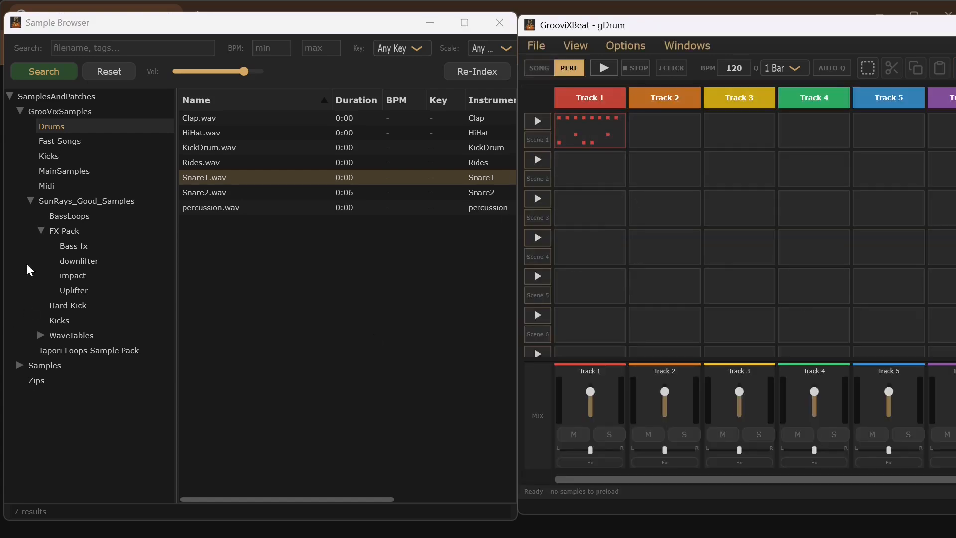
# Collapse SunRays_Good_Samples and browse the Samples folder down to MercurialTones_Lessons and its MelodicTechnoLesson subfolders.
pyautogui.click(41, 336)
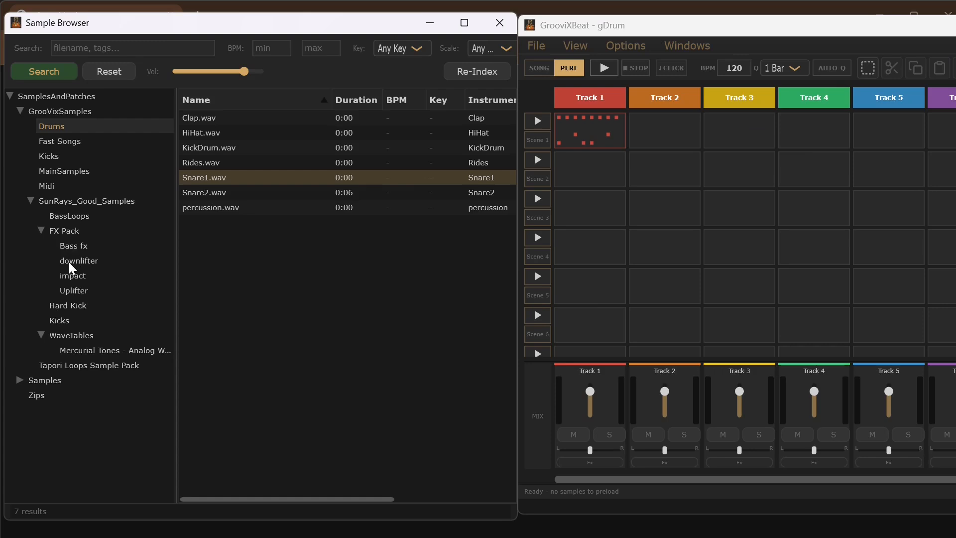
pyautogui.click(32, 201)
pyautogui.click(20, 231)
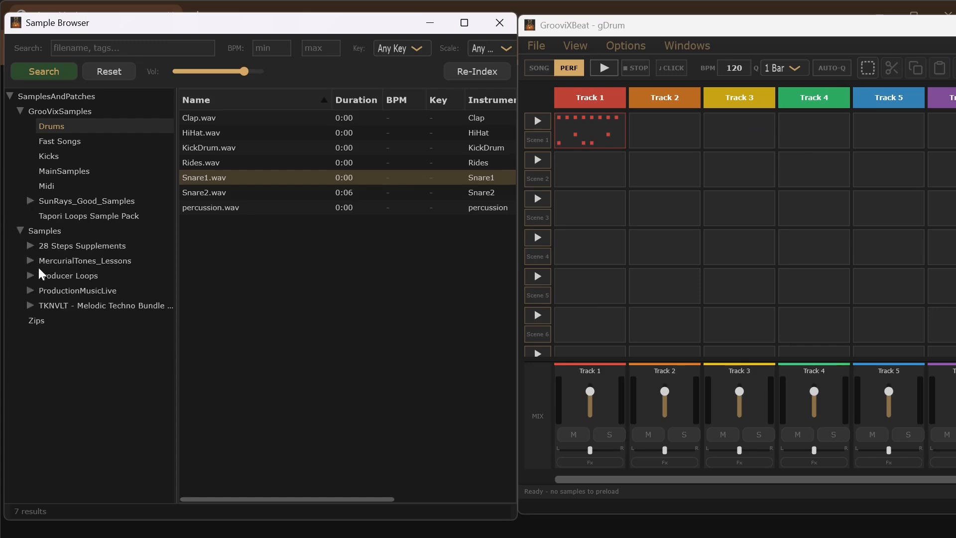
pyautogui.click(30, 261)
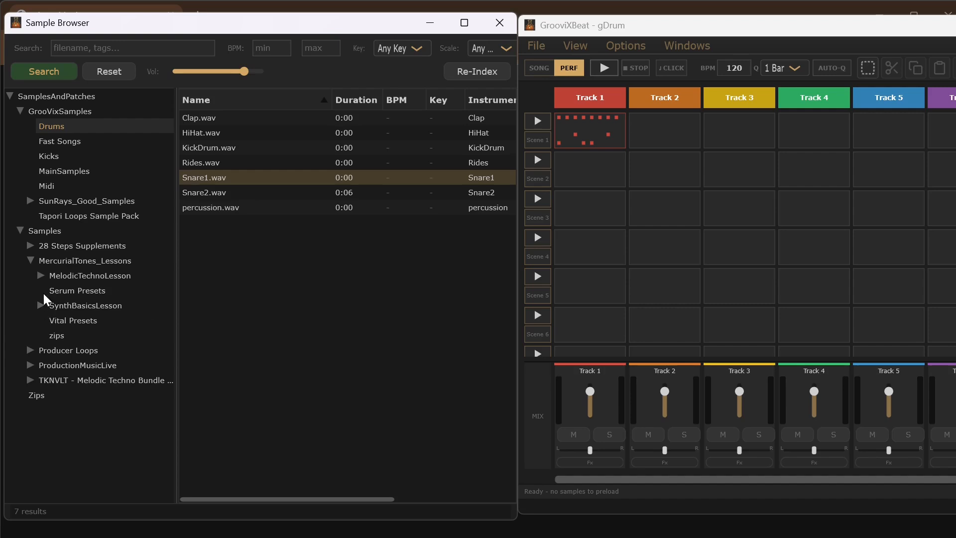
pyautogui.click(40, 275)
# Set the project tempo to 128 BPM.
pyautogui.click(734, 67)
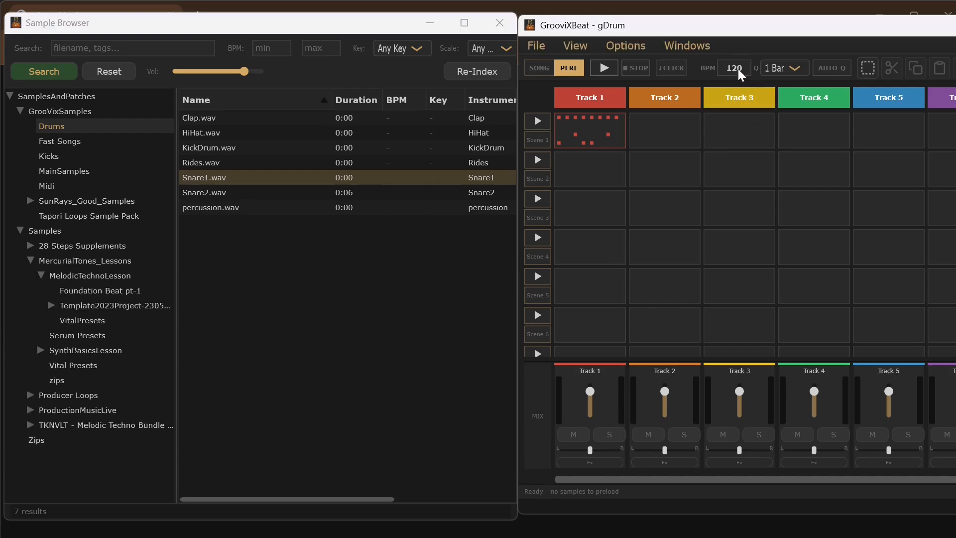
pyautogui.write('128')
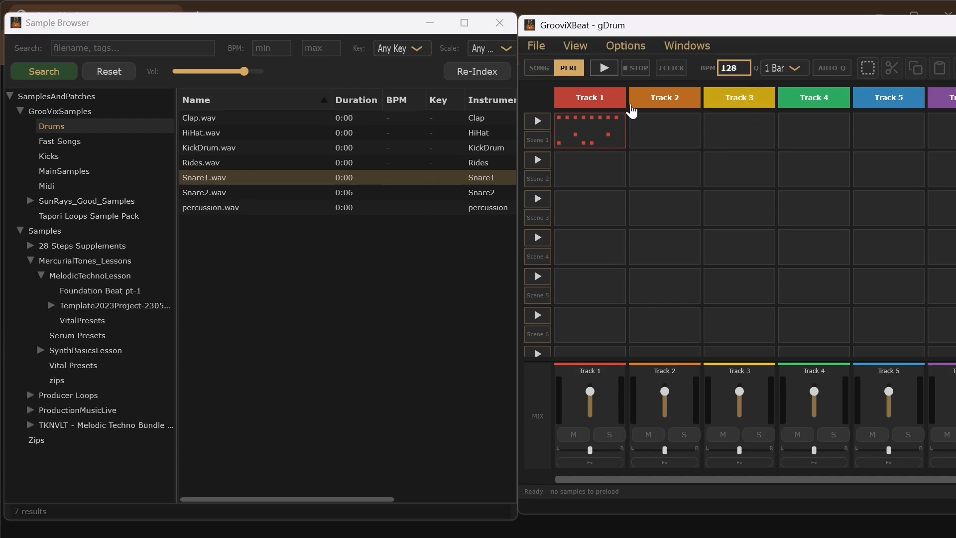
pyautogui.doubleClick(659, 127)
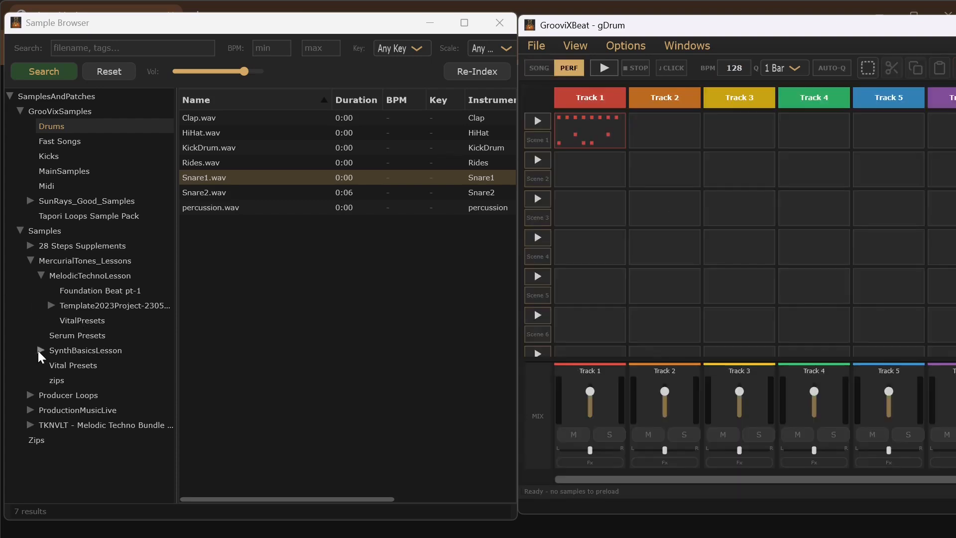
# Browse from ProductionMusicLive's Mesmerize folder through the Melodic Techno samples' Loops, Melodic Loops and Audio subfolders to the Instrument Loops.
pyautogui.click(31, 260)
pyautogui.click(29, 291)
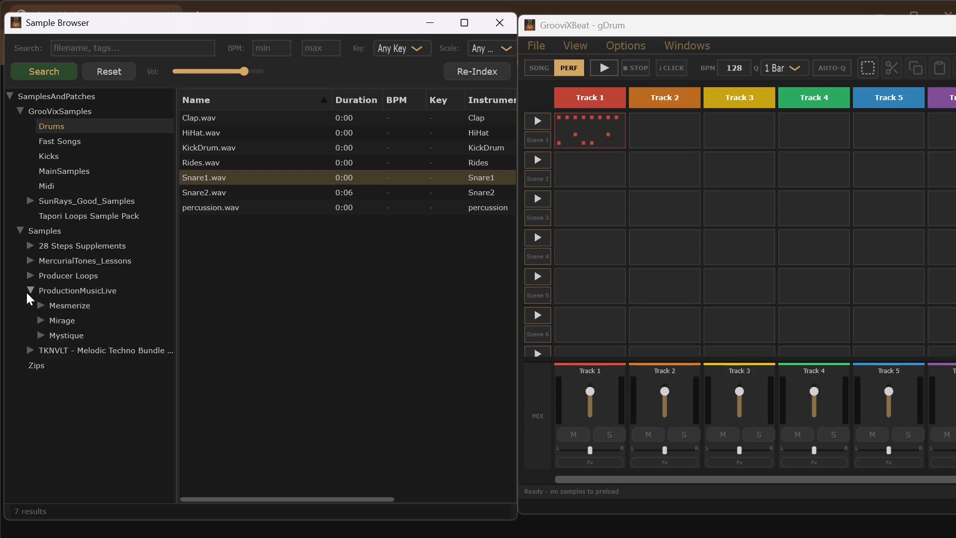
pyautogui.click(41, 306)
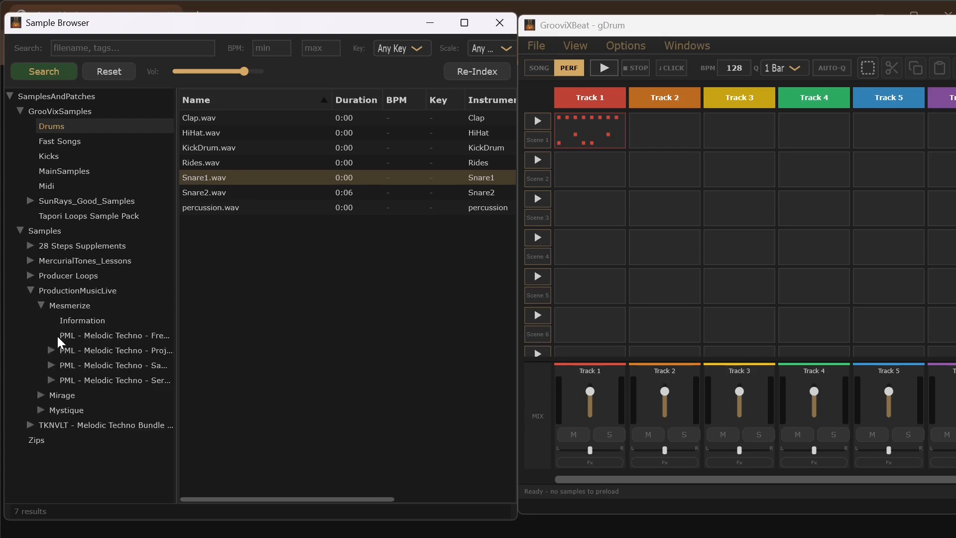
pyautogui.click(50, 365)
pyautogui.click(62, 380)
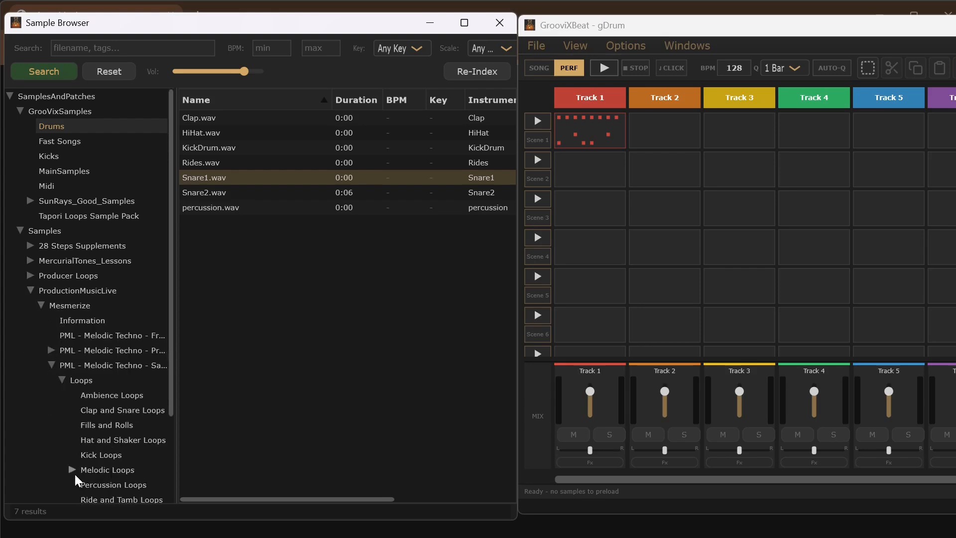
pyautogui.click(72, 470)
pyautogui.scroll(-3, 118, 470)
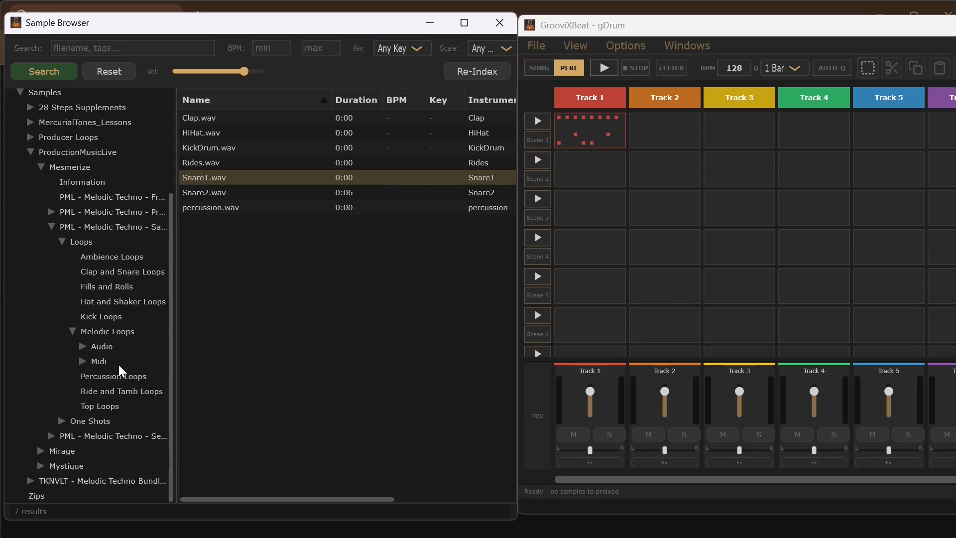
pyautogui.click(83, 346)
pyautogui.click(123, 378)
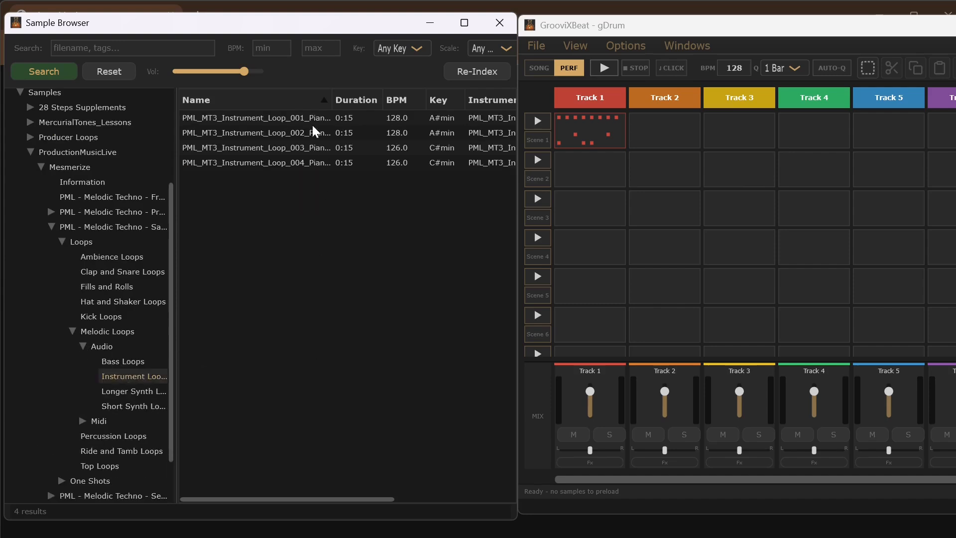
# Place PML_MT3_Instrument_Loop_001 in Track 2's Scene 1 slot and audition it together with Track 1's drum clip.
pyautogui.moveTo(313, 124); pyautogui.dragTo(640, 141)
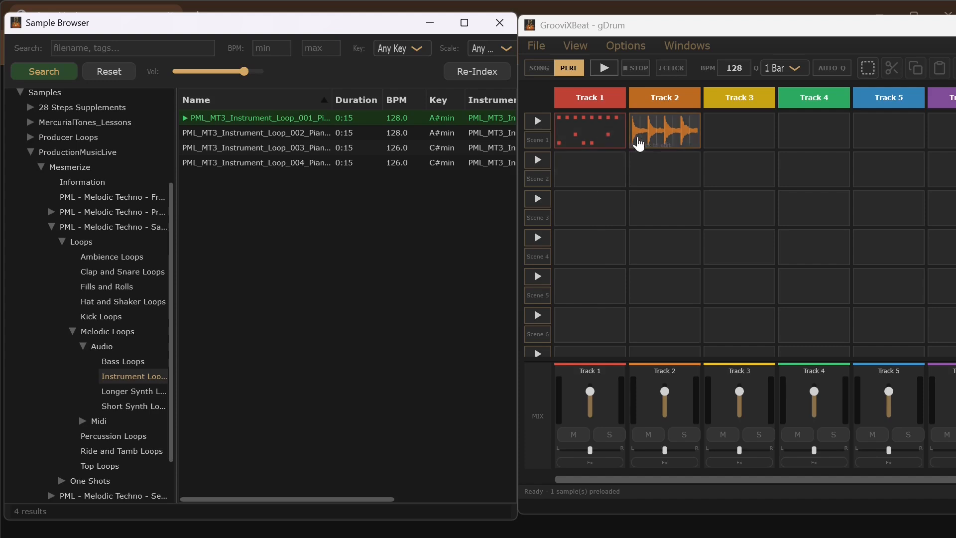
pyautogui.click(214, 118)
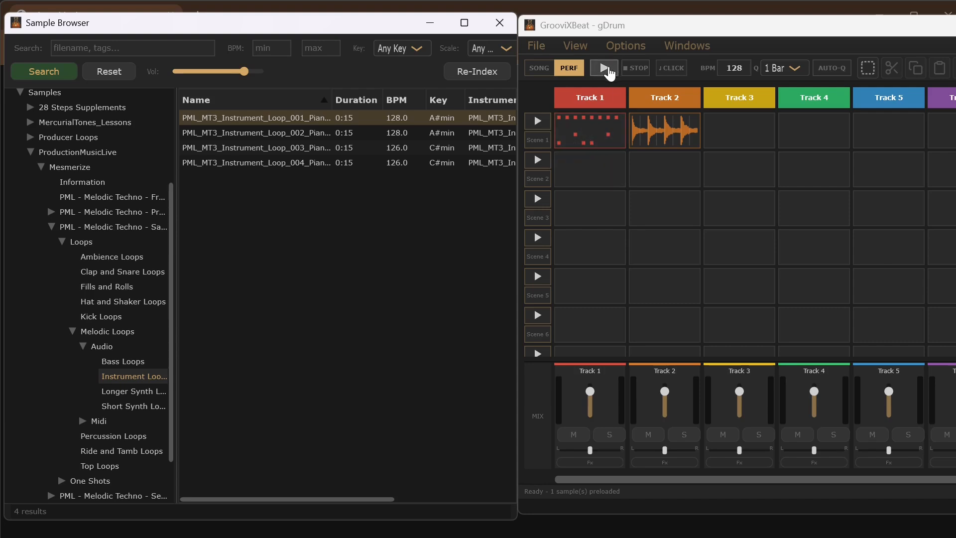
pyautogui.click(610, 71)
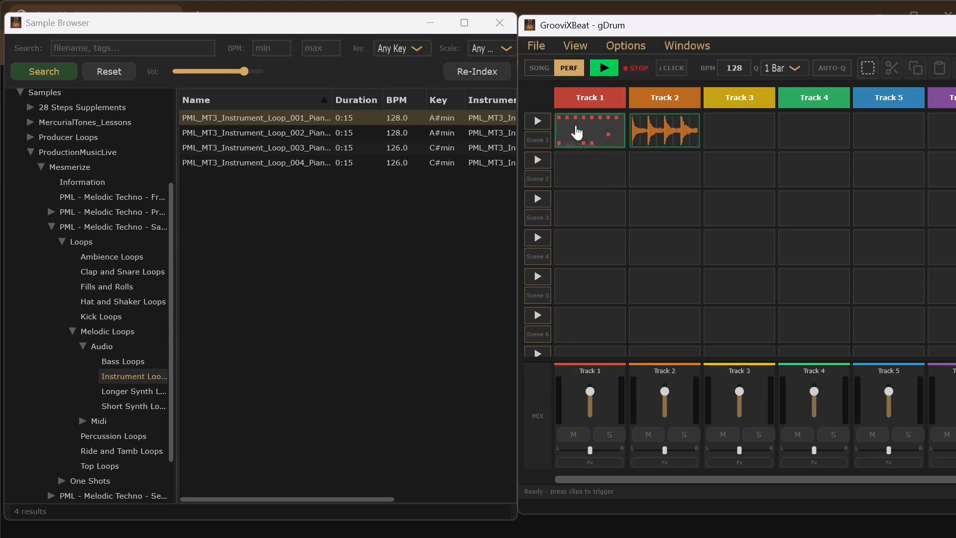
pyautogui.click(674, 133)
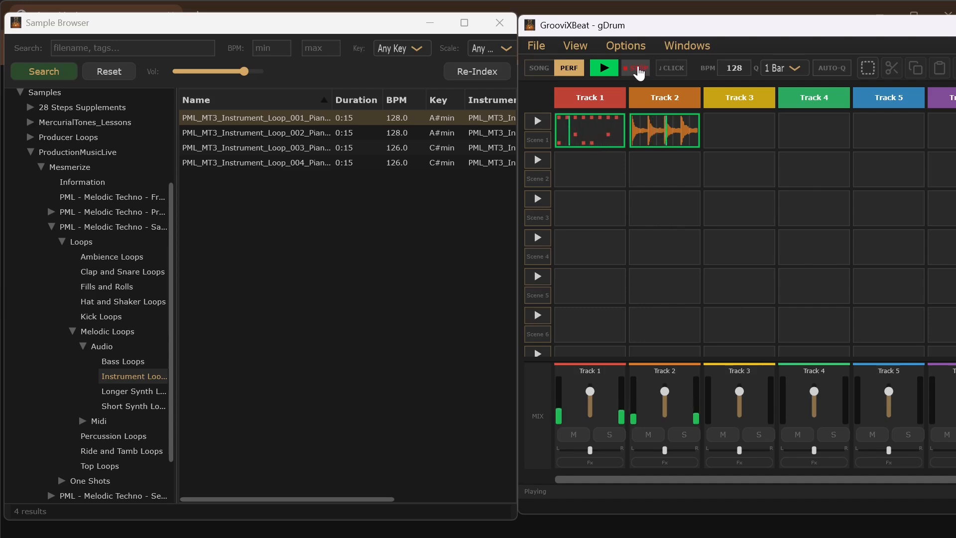
pyautogui.click(638, 72)
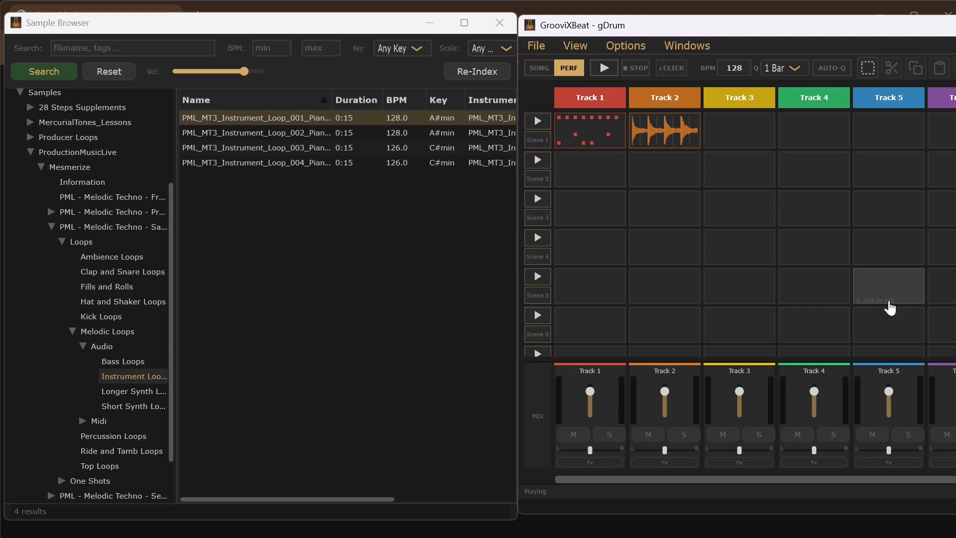
# Change Track 3's type to Melody (MIDI), assign Serum 2 as its VST instrument and save the track properties.
pyautogui.click(743, 103)
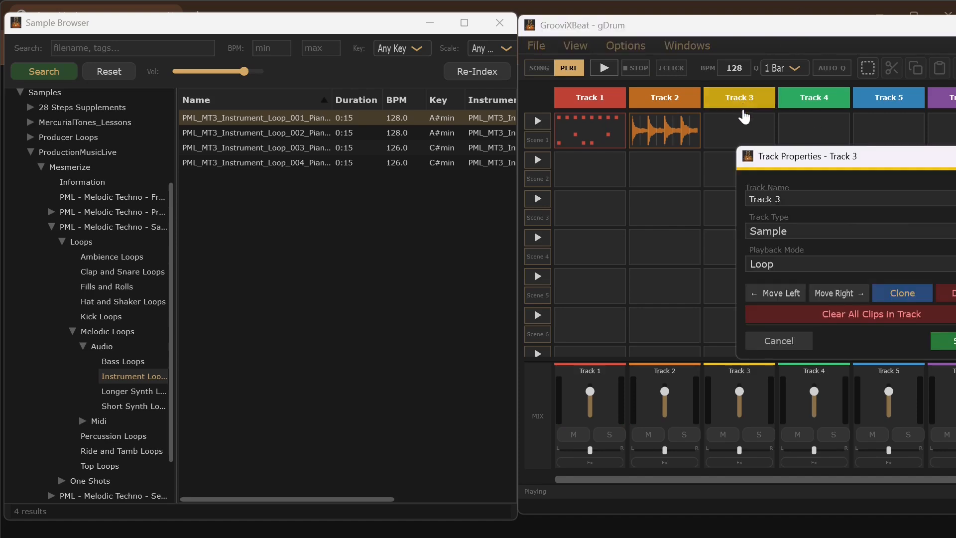
pyautogui.click(769, 234)
pyautogui.click(823, 246)
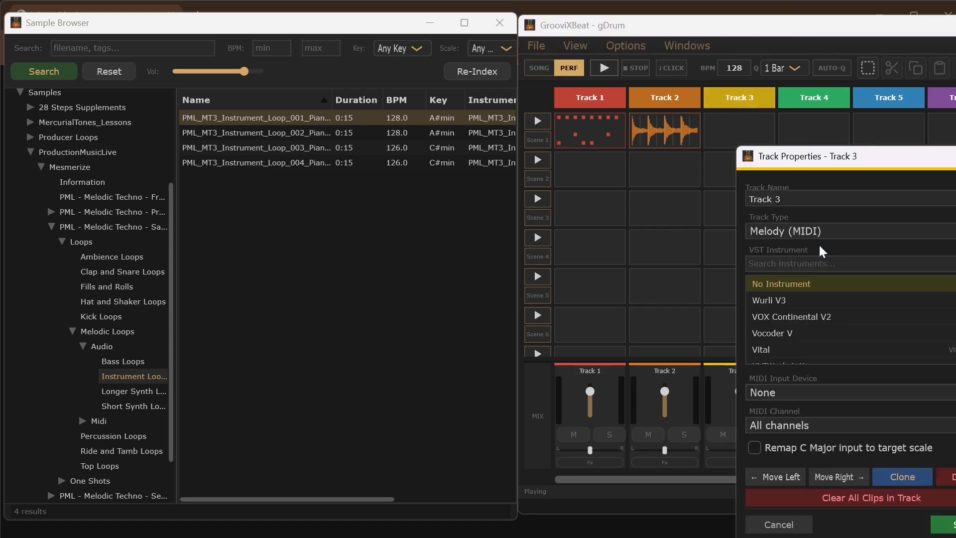
pyautogui.scroll(-5, 826, 314)
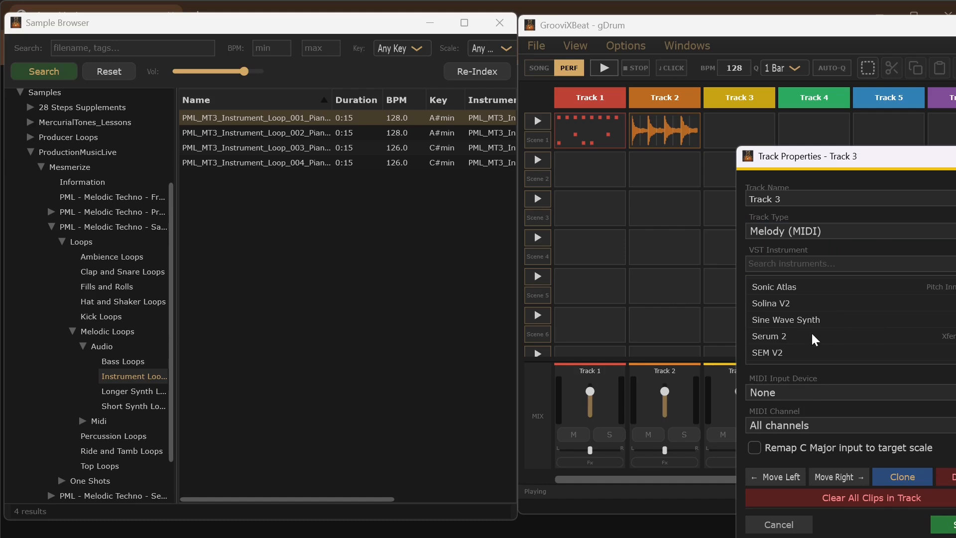
pyautogui.click(793, 340)
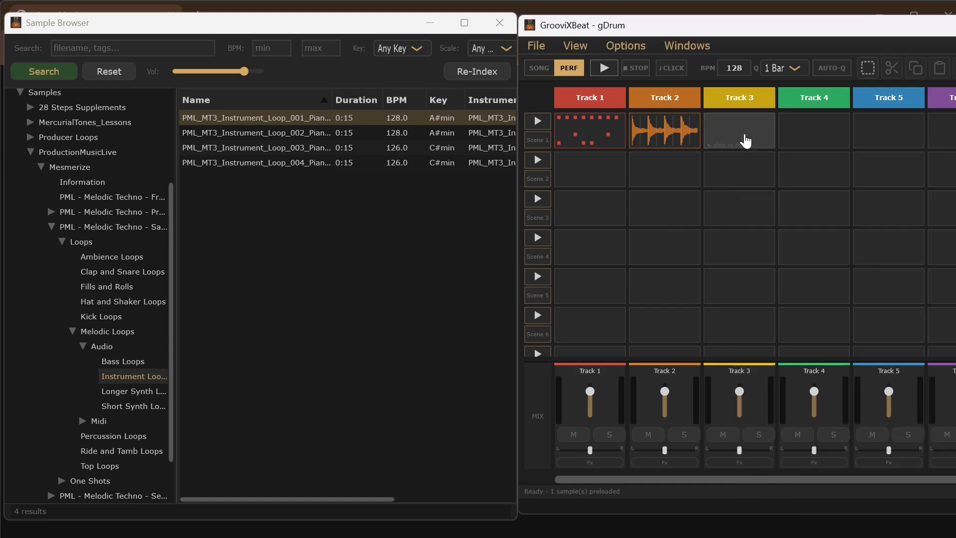
# Open Track 3's Scene 1 clip and generate a Galloping Bass line in the Root + Fifth style, key C, octave 2.
pyautogui.doubleClick(744, 135)
pyautogui.click(775, 98)
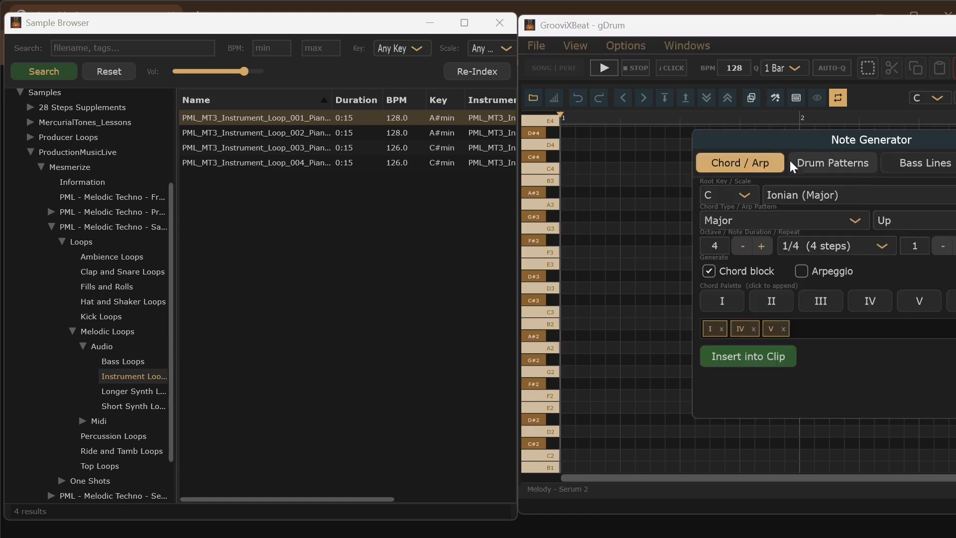
pyautogui.click(917, 169)
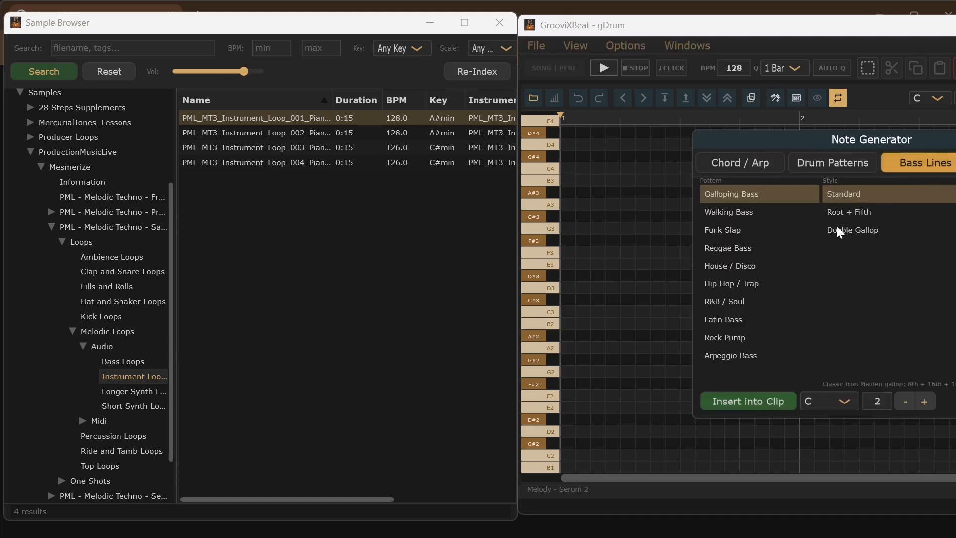
pyautogui.click(851, 215)
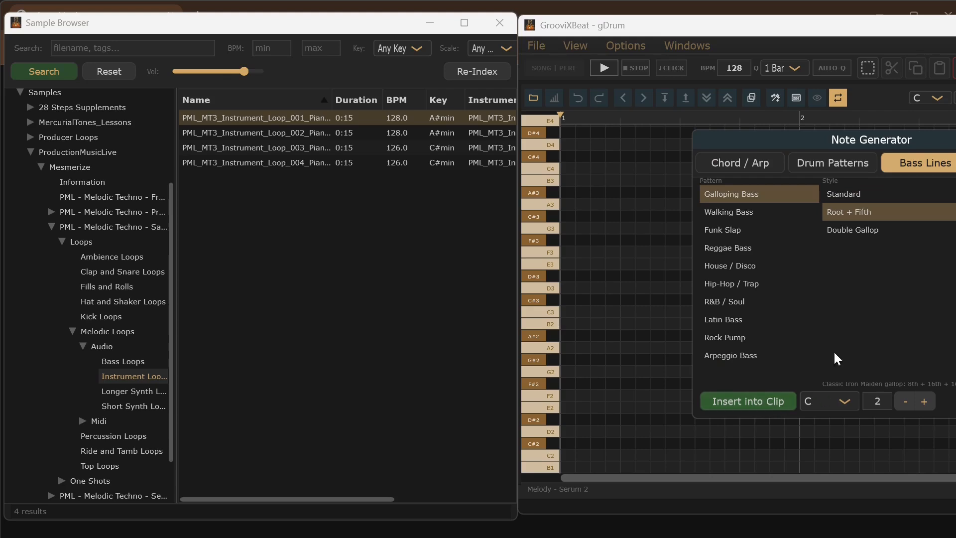
pyautogui.click(771, 401)
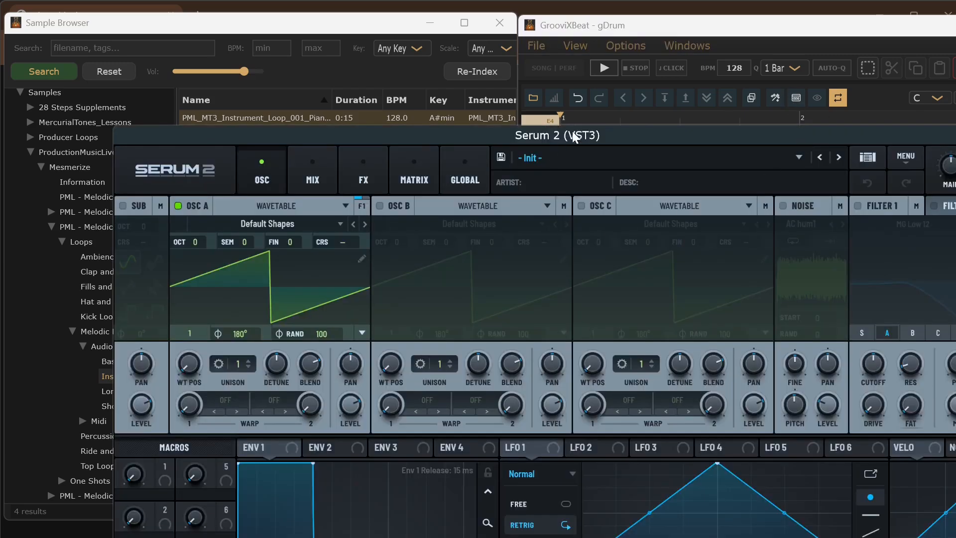
# Load the factory preset MDL - Khahaha Bass from the Modulated bass category in Serum 2.
pyautogui.moveTo(575, 137); pyautogui.dragTo(543, 65)
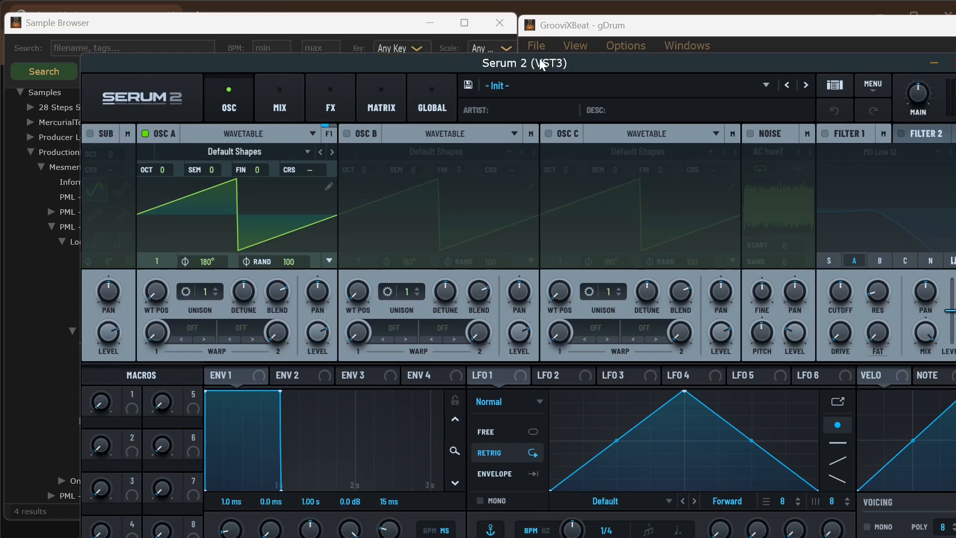
pyautogui.click(561, 85)
pyautogui.moveTo(559, 107)
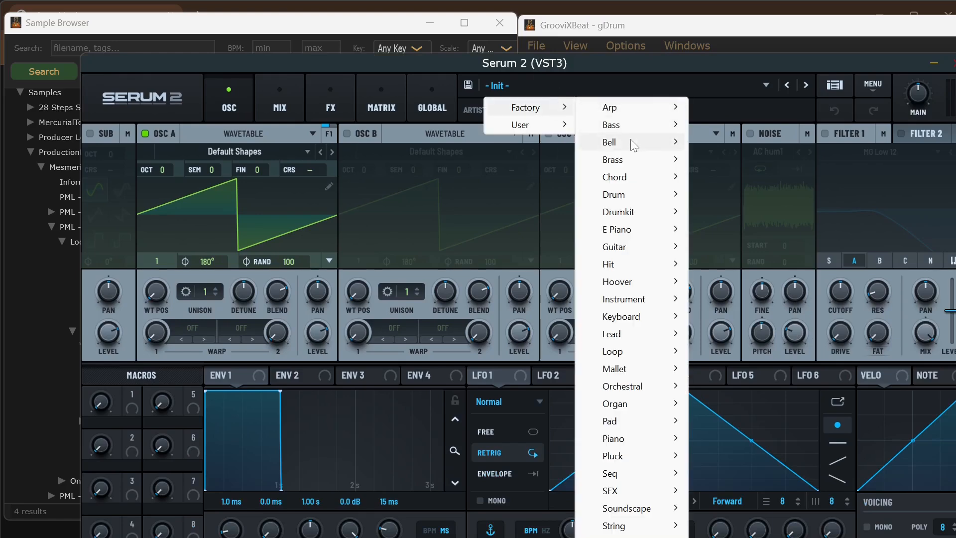
pyautogui.moveTo(669, 128)
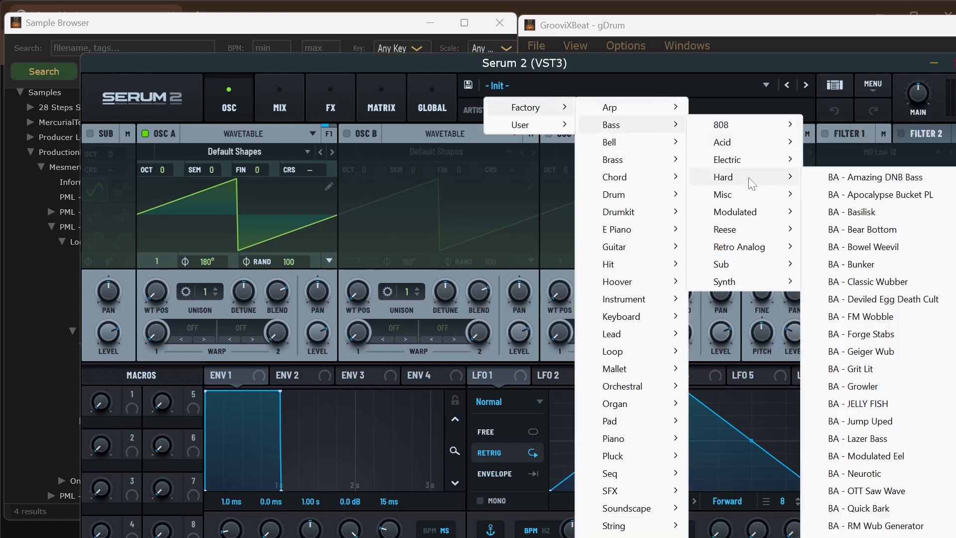
pyautogui.moveTo(761, 212)
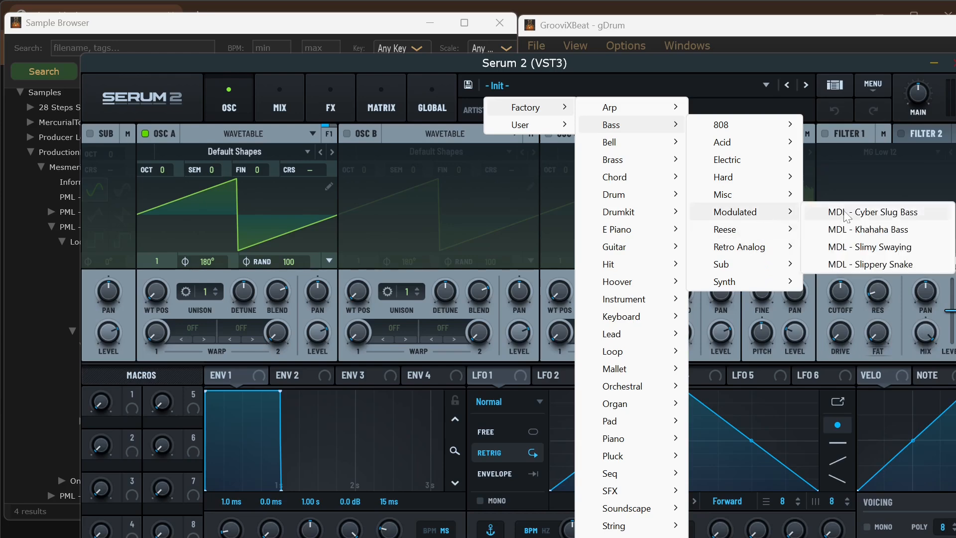
pyautogui.click(914, 233)
# Play the bass clip while stepping forward through Serum 2 presets to BA - Analog Classics 2, closing the synth and stopping playback.
pyautogui.click(916, 95)
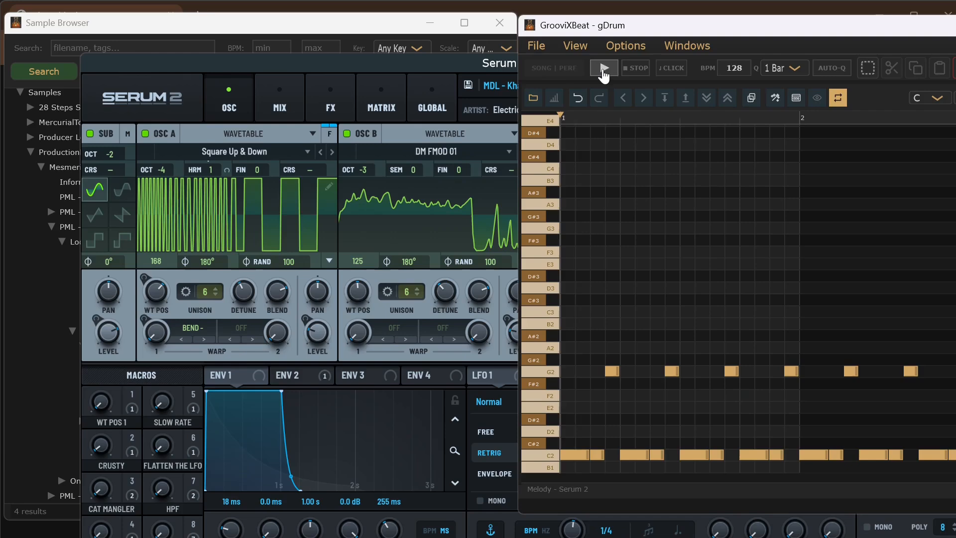
pyautogui.click(604, 74)
pyautogui.click(503, 66)
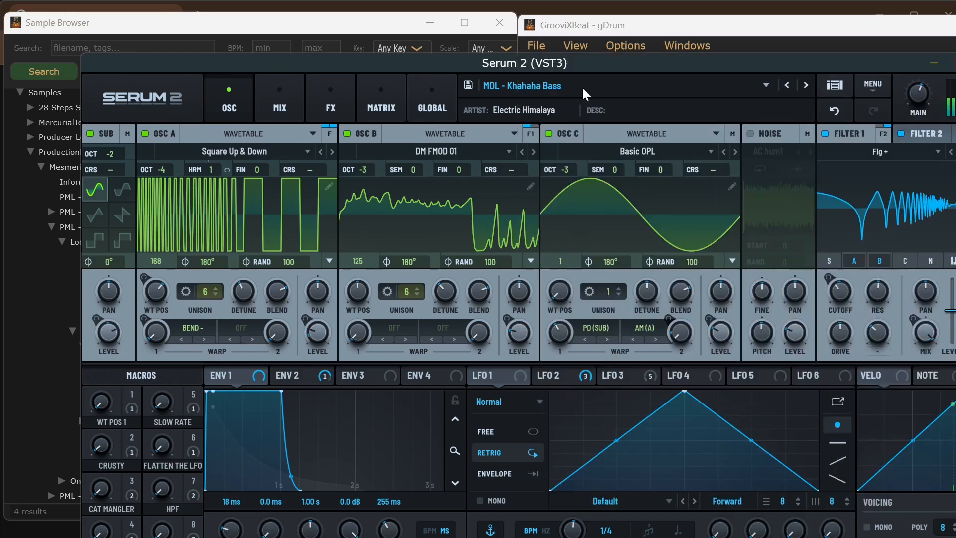
pyautogui.click(805, 85)
pyautogui.click(805, 86)
pyautogui.click(805, 85)
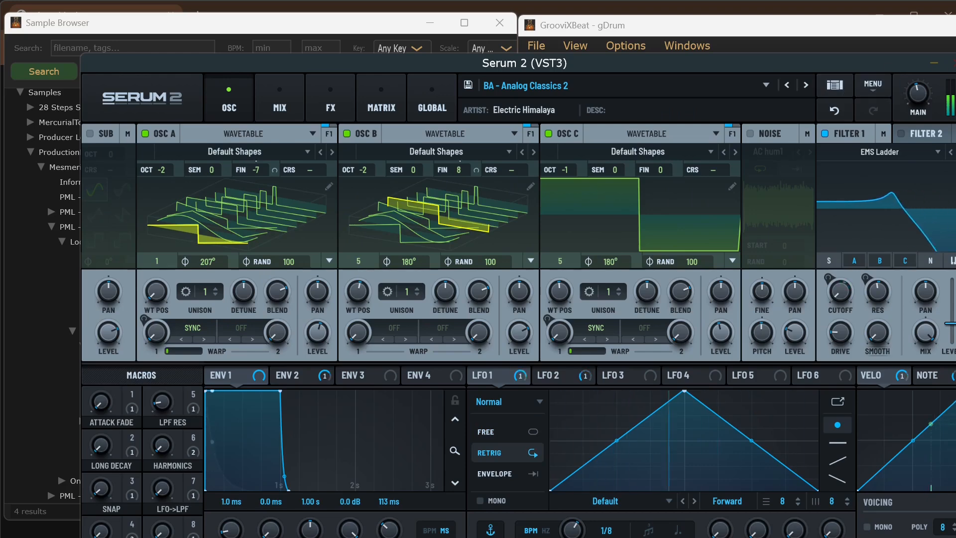
pyautogui.click(952, 63)
pyautogui.click(642, 72)
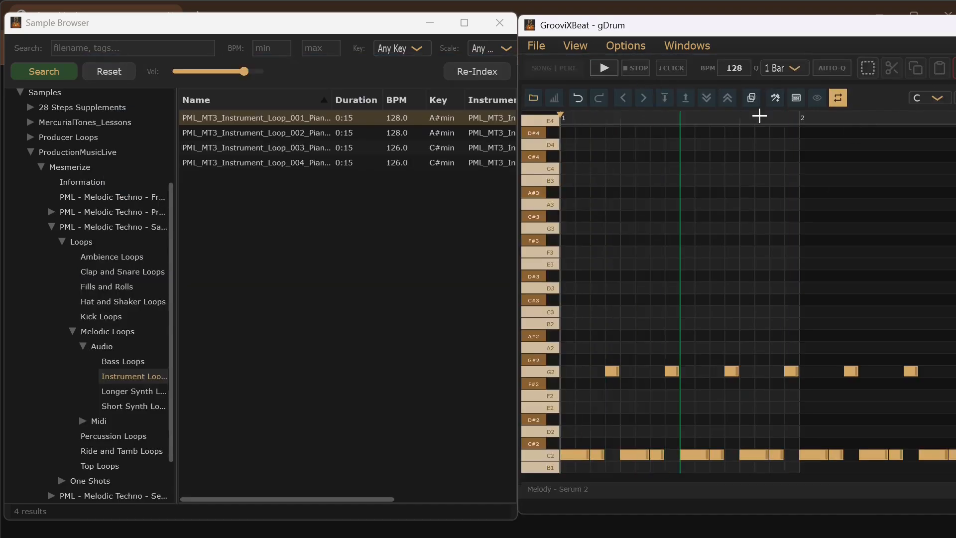
# Return to the performance view and audition the Scene 1 clips of Tracks 1, 2 and 3 together.
pyautogui.press('Escape')
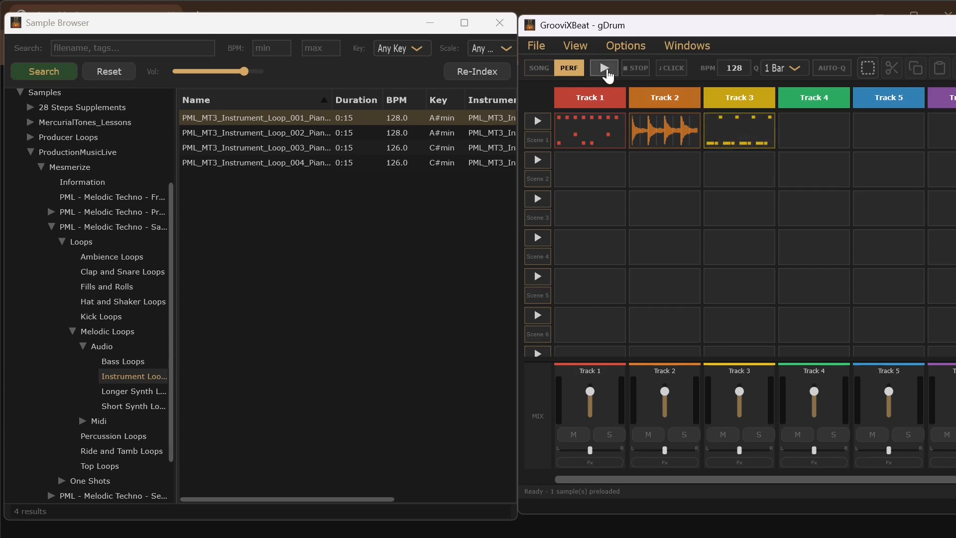
pyautogui.click(605, 68)
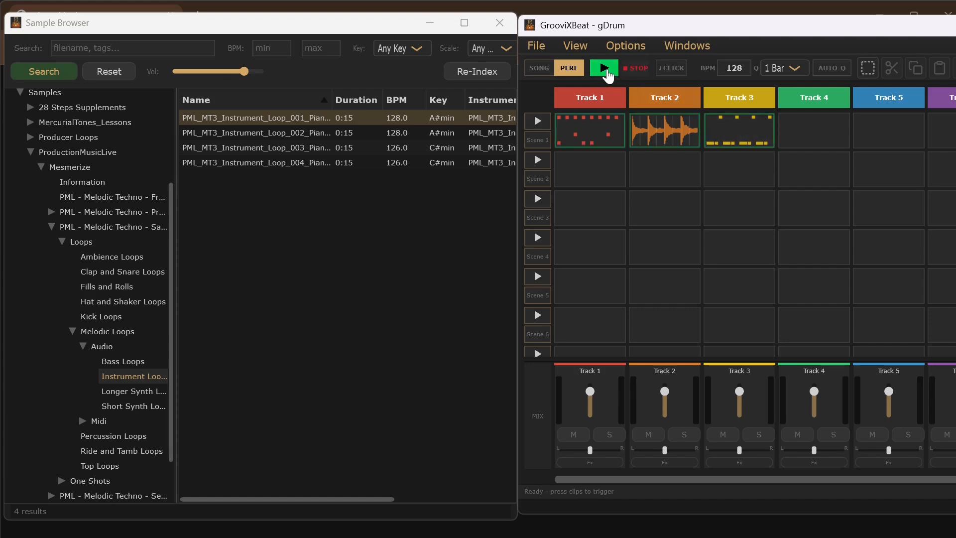
pyautogui.click(575, 135)
pyautogui.click(653, 134)
pyautogui.click(728, 134)
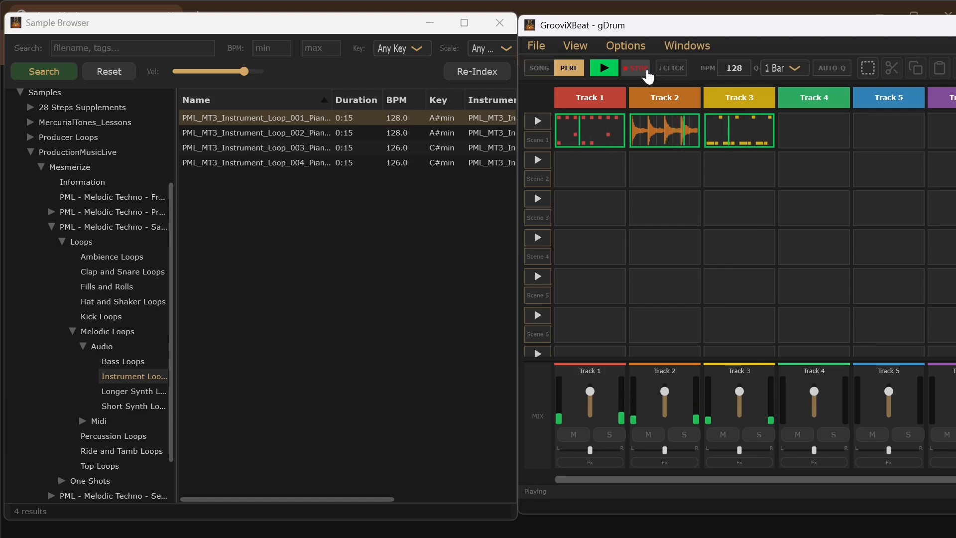
pyautogui.click(648, 75)
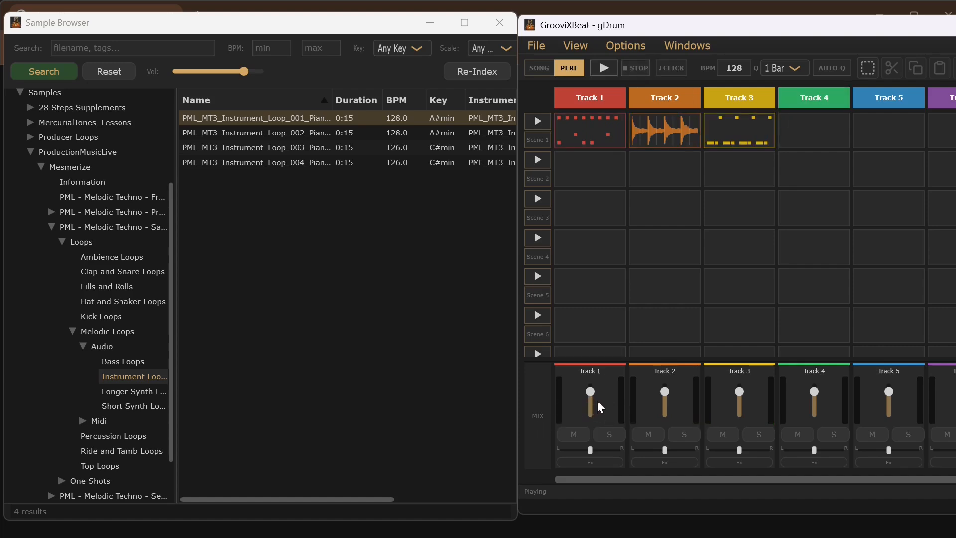
# Launch Scene 1 and balance the volume faders of Tracks 1, 2 and 3 during playback, leaving Track 3 slightly lower.
pyautogui.click(604, 69)
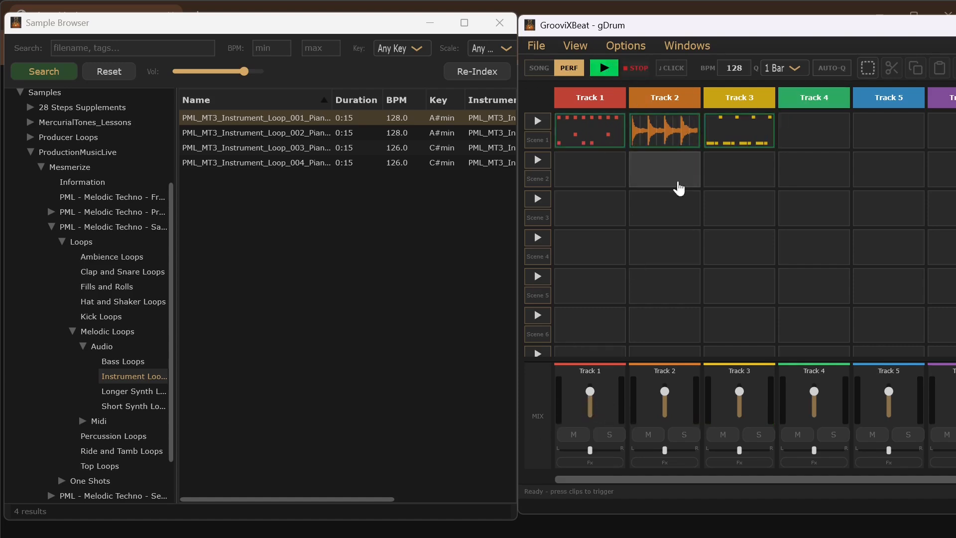
pyautogui.click(537, 122)
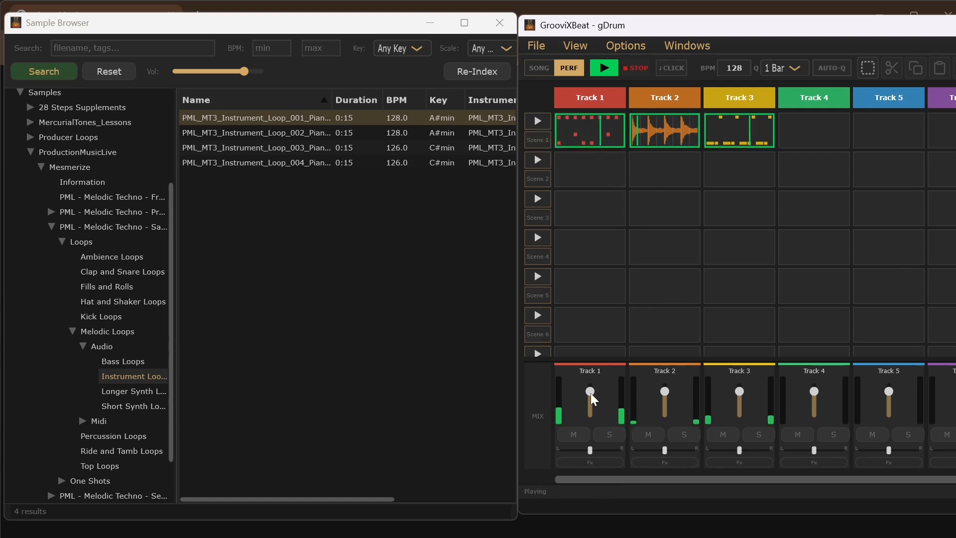
pyautogui.moveTo(591, 393); pyautogui.dragTo(591, 406)
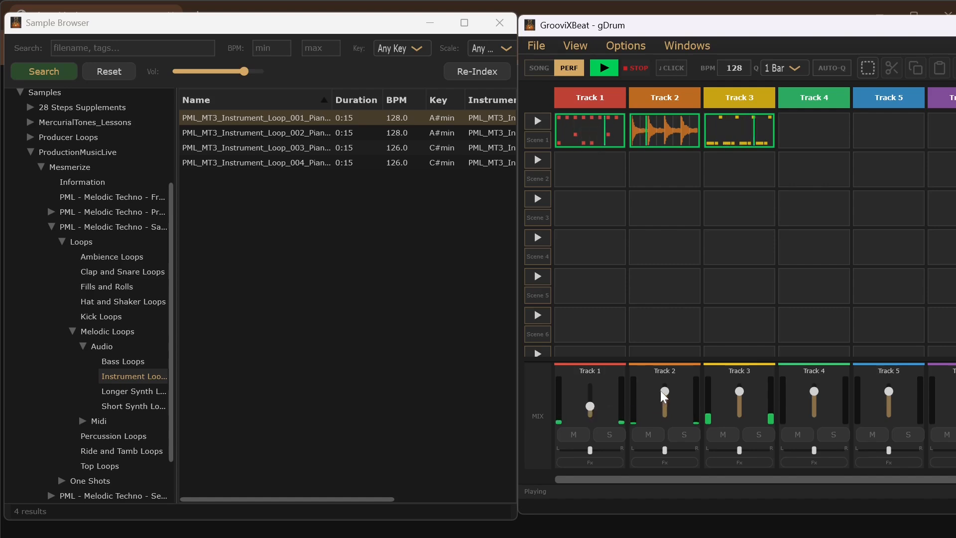
pyautogui.moveTo(664, 407); pyautogui.dragTo(665, 401)
pyautogui.moveTo(742, 393); pyautogui.dragTo(743, 399)
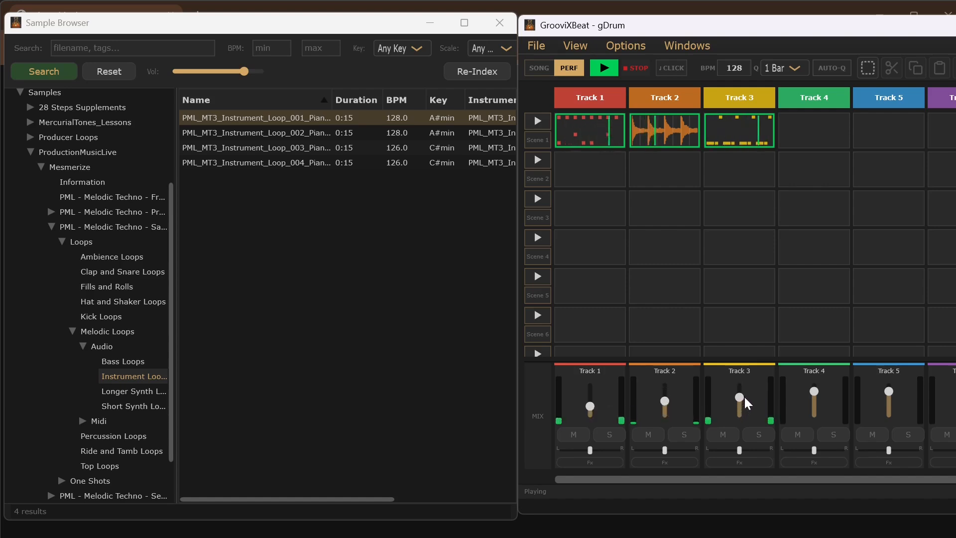
pyautogui.moveTo(664, 401); pyautogui.dragTo(662, 389)
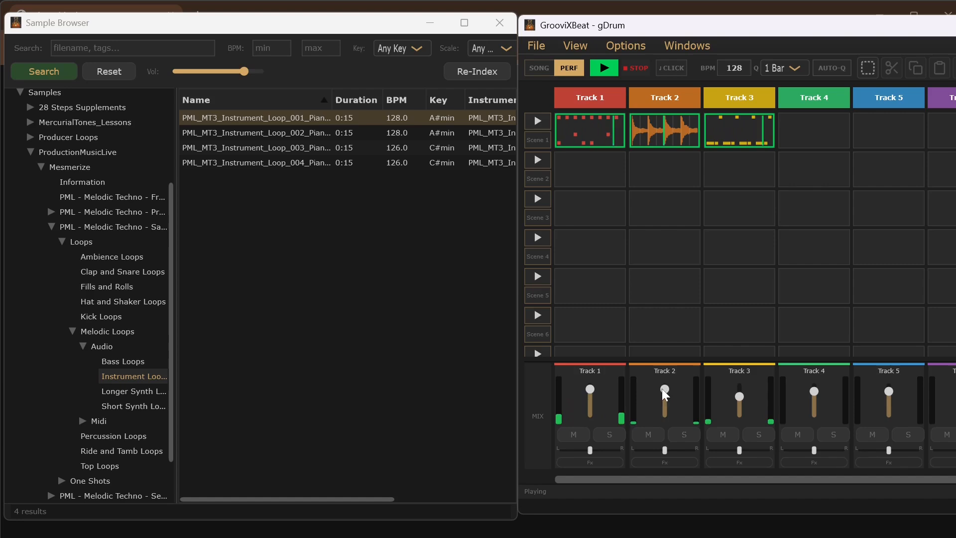
# Try muting and soloing Track 2 during playback, leaving both mute and solo switched off.
pyautogui.click(647, 434)
pyautogui.click(684, 435)
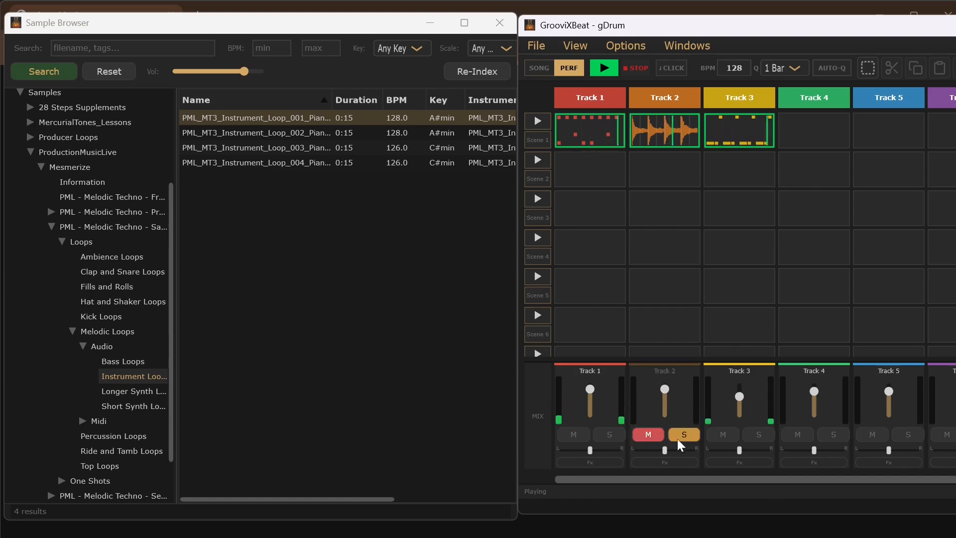
pyautogui.click(643, 437)
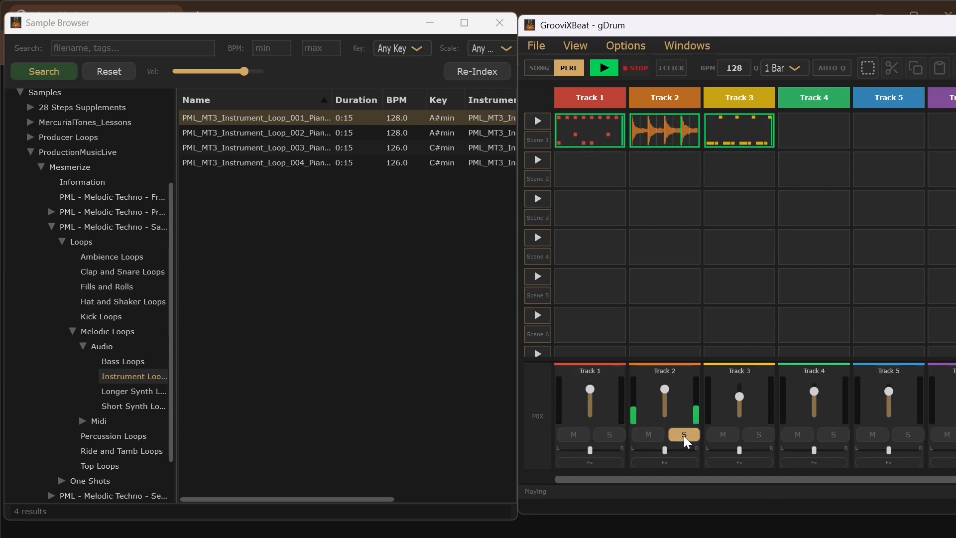
pyautogui.click(683, 435)
# Sweep Track 2's pan fully left and fully right, return it to centre and stop playback.
pyautogui.moveTo(665, 450); pyautogui.dragTo(631, 451)
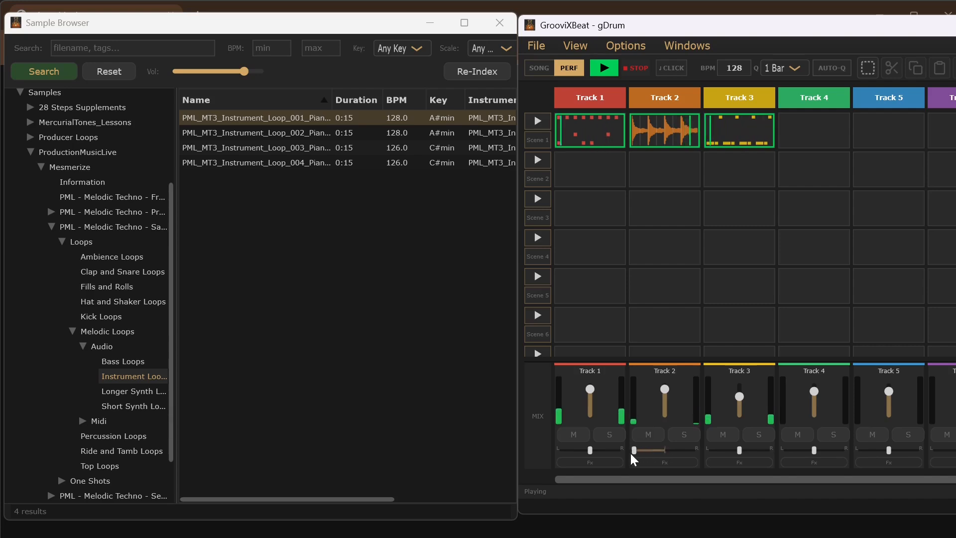
pyautogui.moveTo(697, 453); pyautogui.dragTo(664, 455)
pyautogui.press('space')
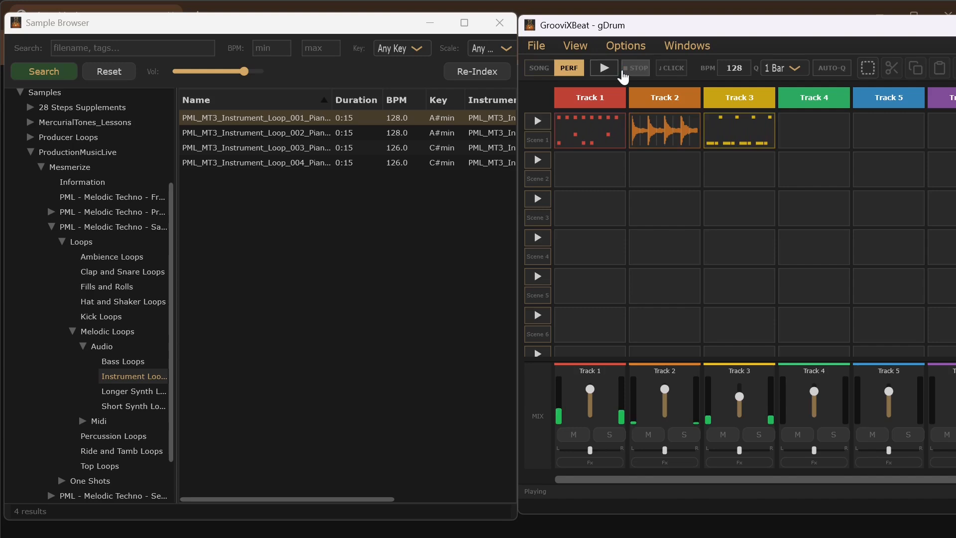
# Look through the available FX plugins in Track 2's FX chain, closing it without adding any.
pyautogui.click(665, 462)
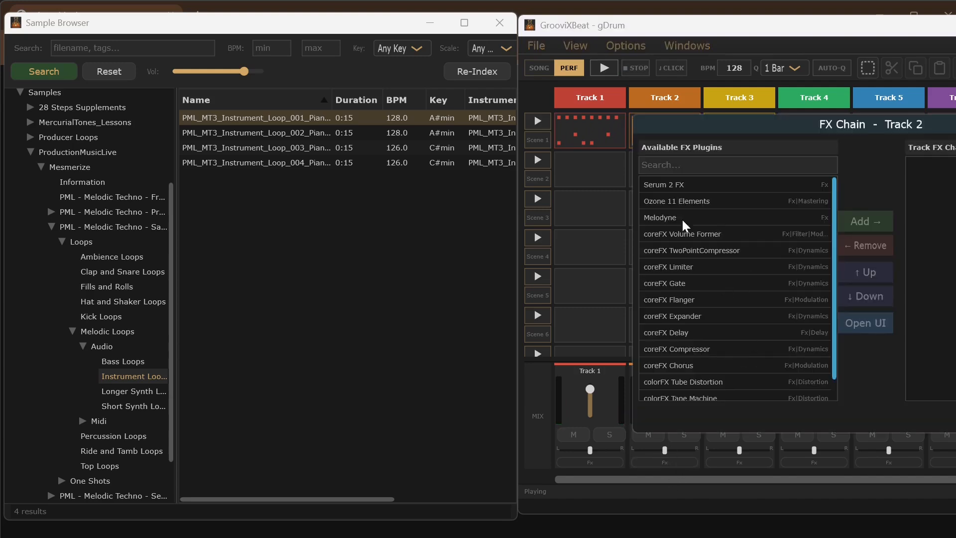
pyautogui.scroll(-1, 719, 311)
pyautogui.scroll(1, 725, 312)
pyautogui.scroll(-1, 693, 303)
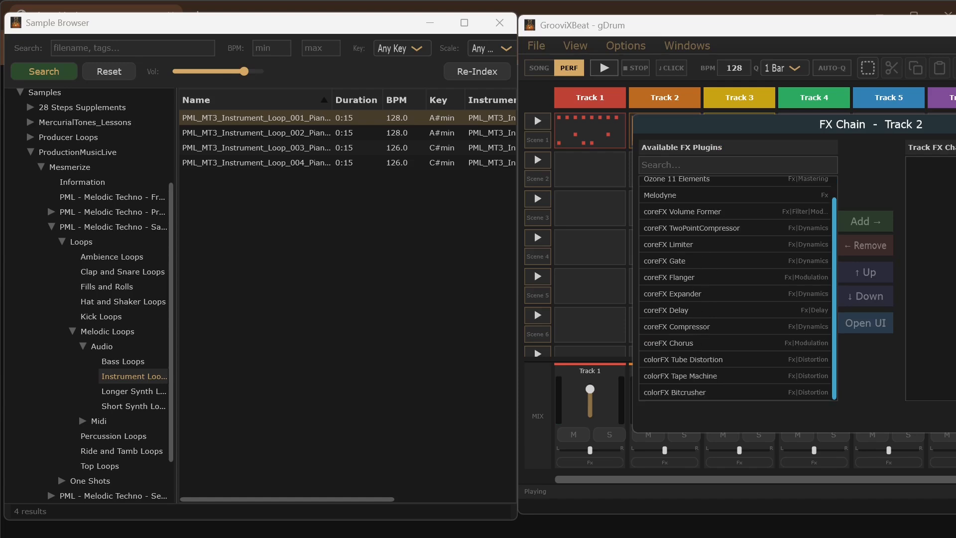
pyautogui.press('Escape')
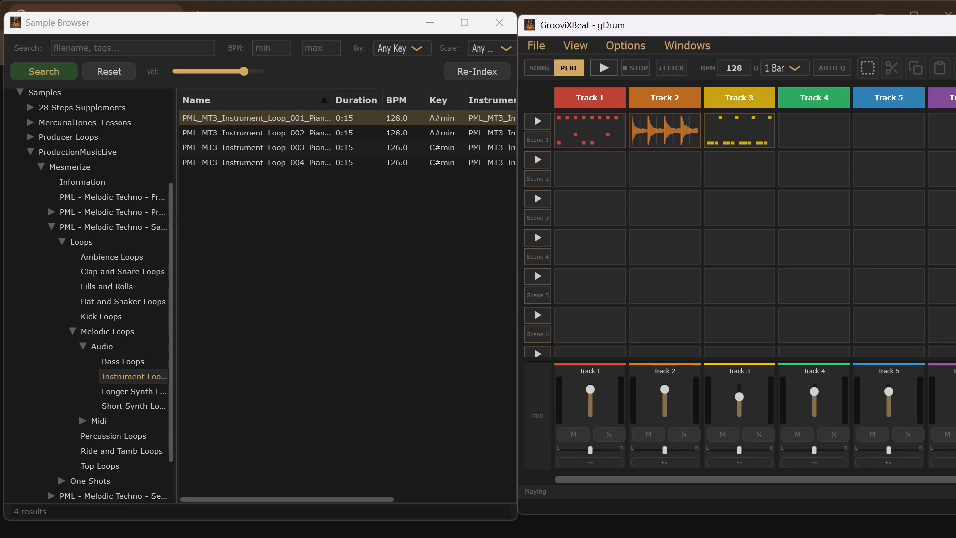